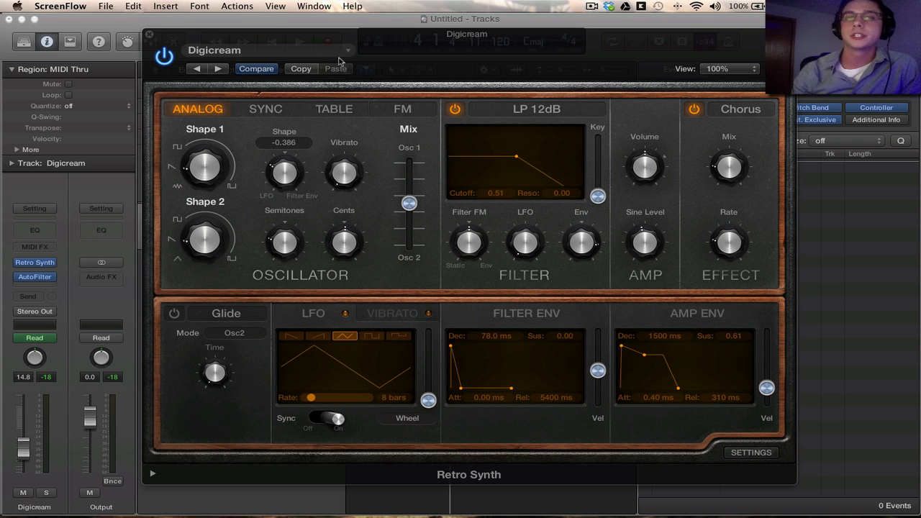
Look through the Retro Synth preset categories, including the Synth Leads presets, without changing the current preset.
left_click(344, 51)
left_click(344, 52)
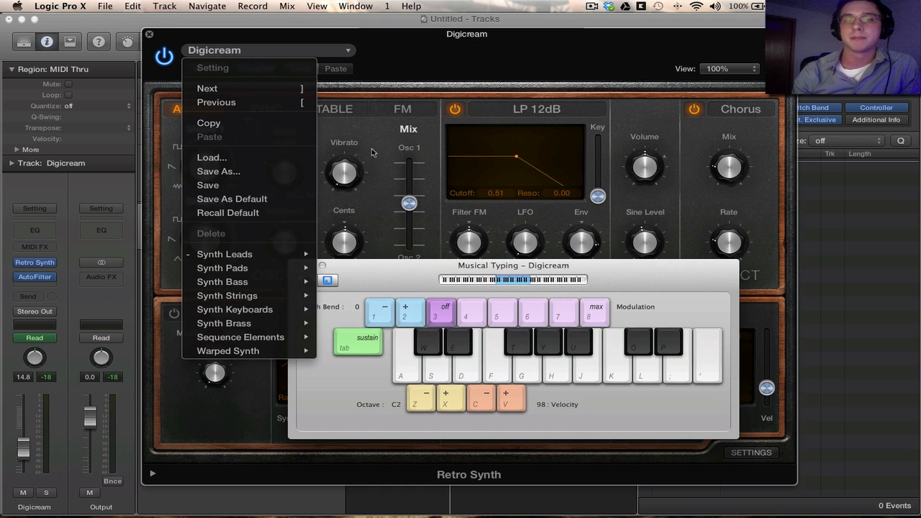
left_click(442, 57)
key("super+k")
left_click(313, 53)
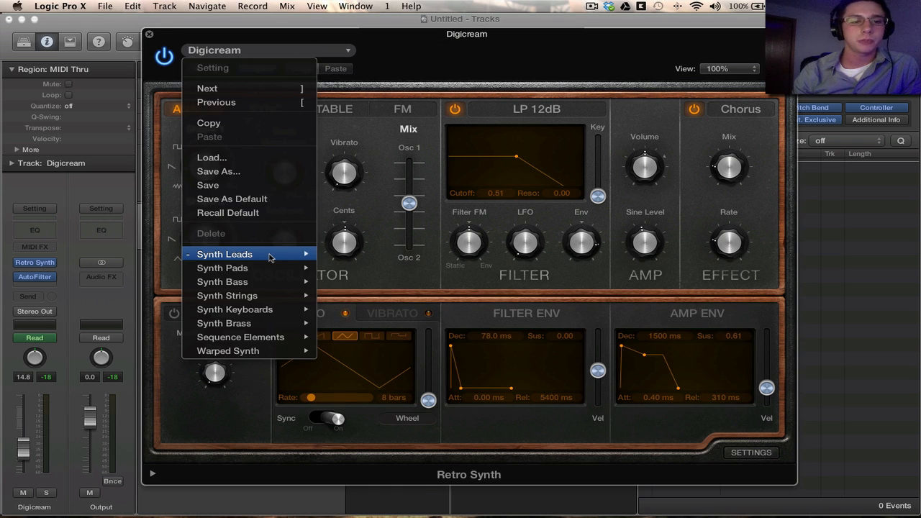
mouse_move(270, 258)
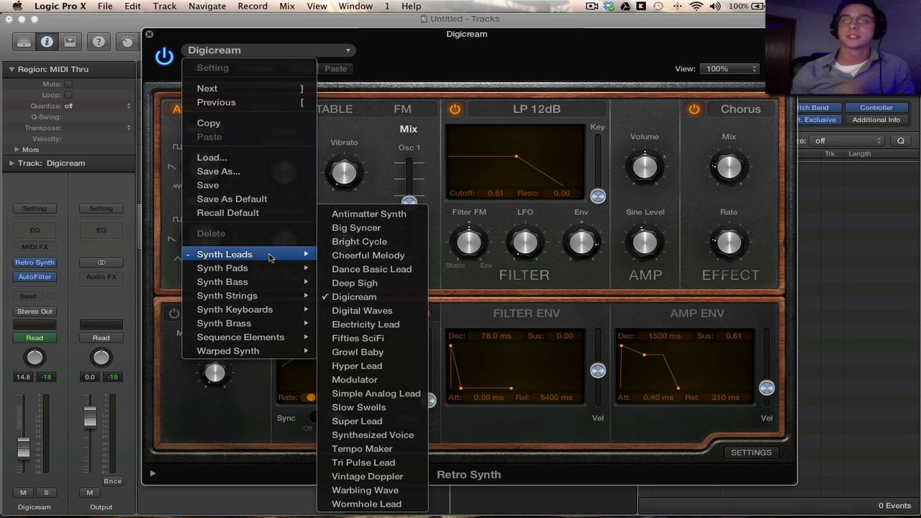
left_click(448, 47)
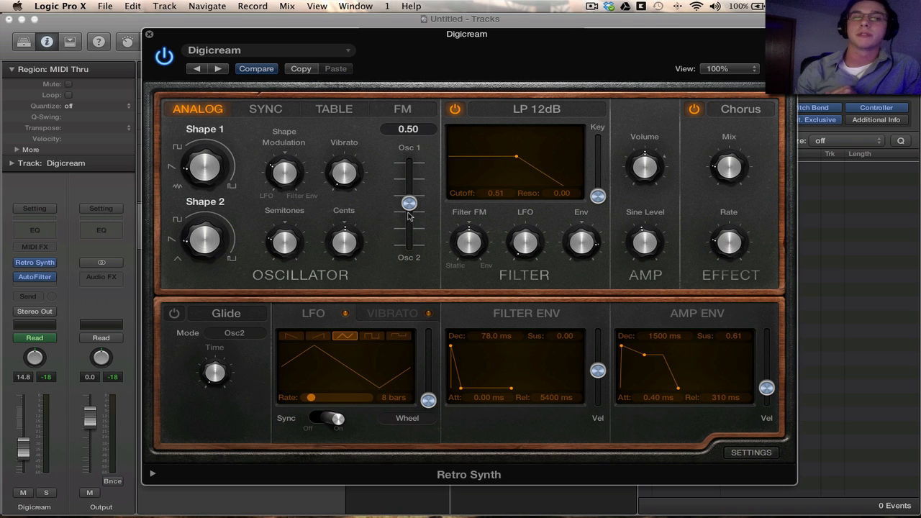
View the Sync, Table and FM oscillator types and return to Analog.
left_click(265, 110)
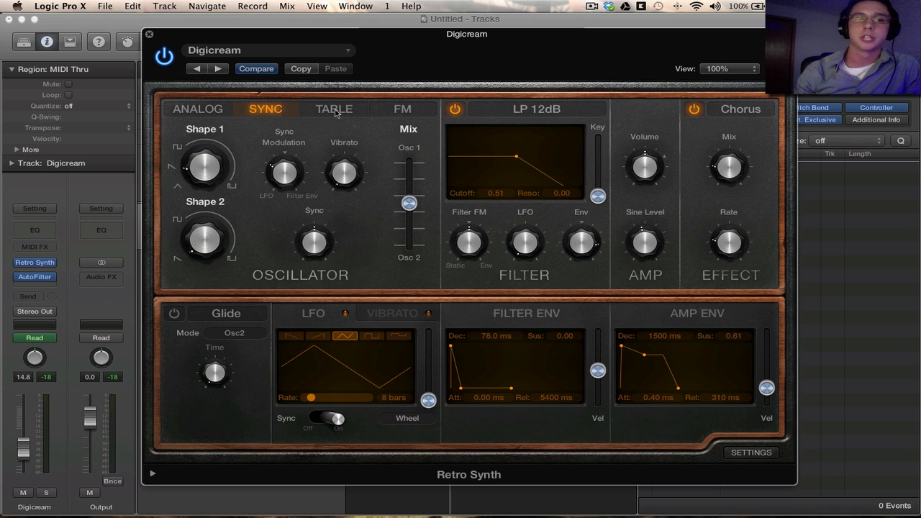
left_click(336, 112)
left_click(405, 110)
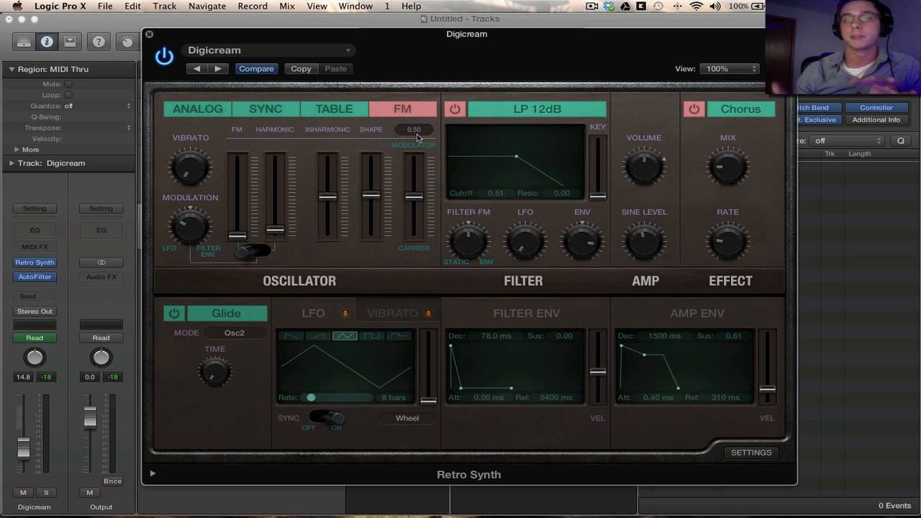
left_click(338, 111)
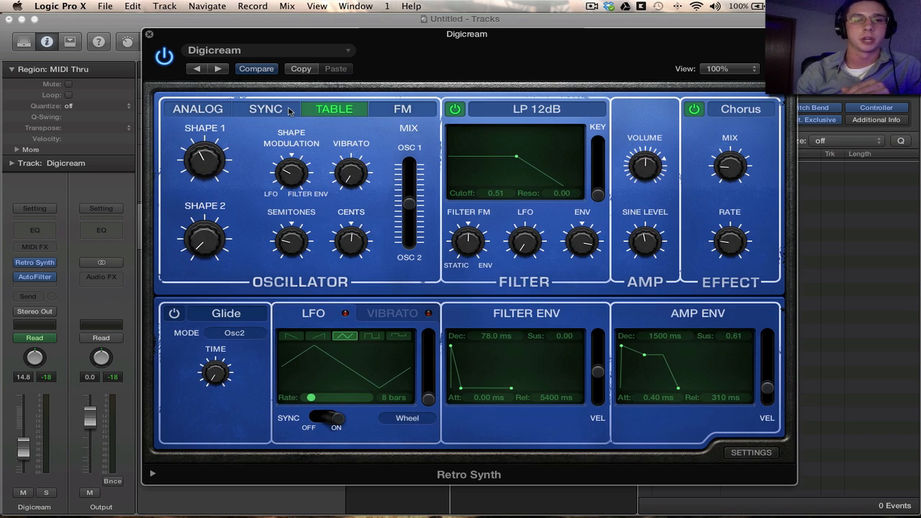
left_click(280, 112)
left_click(199, 108)
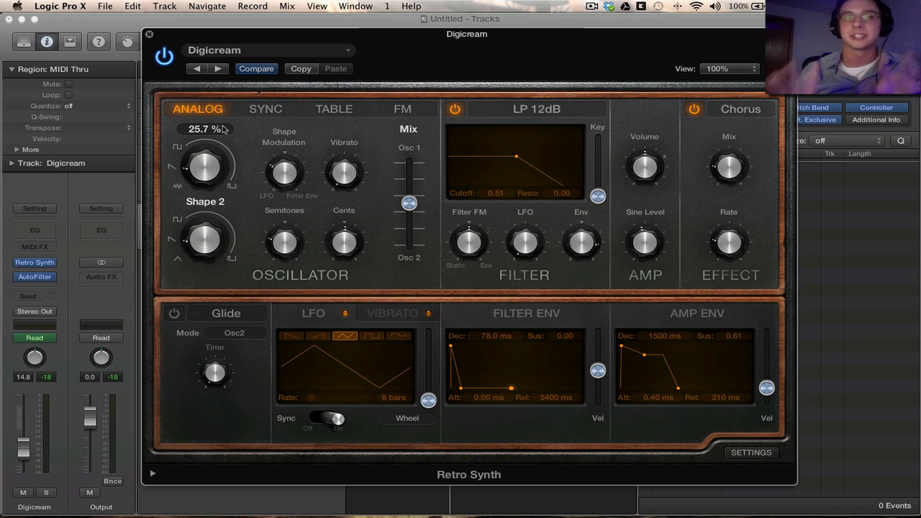
View the Sync and Table oscillators and look through the Synth Strings presets without loading one.
left_click(280, 113)
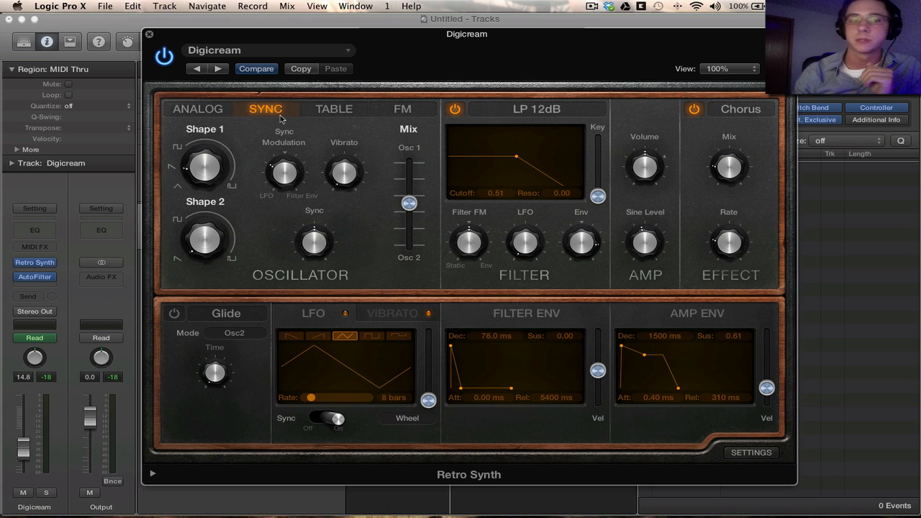
left_click(328, 115)
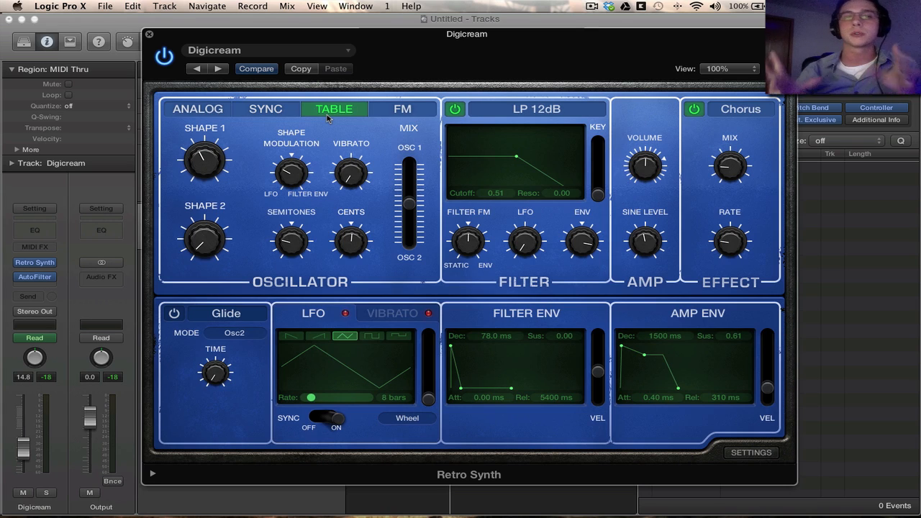
left_click(336, 49)
mouse_move(254, 296)
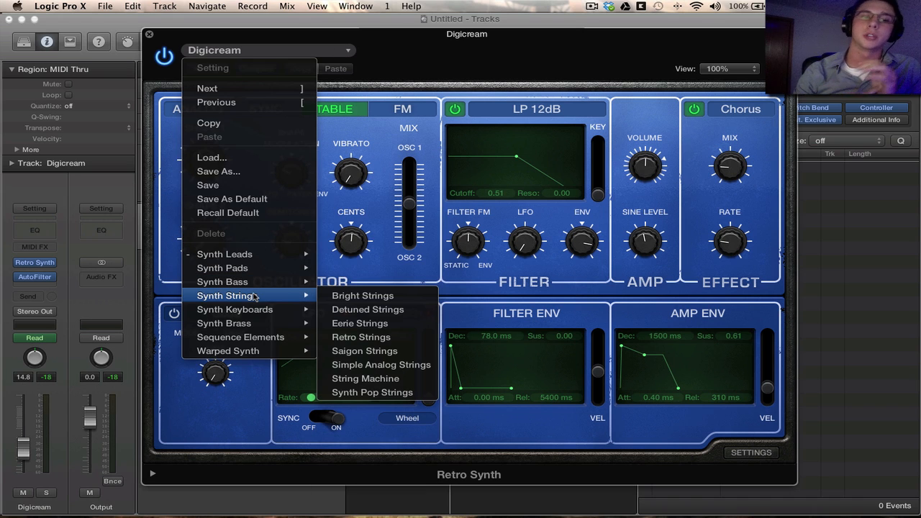
left_click(386, 69)
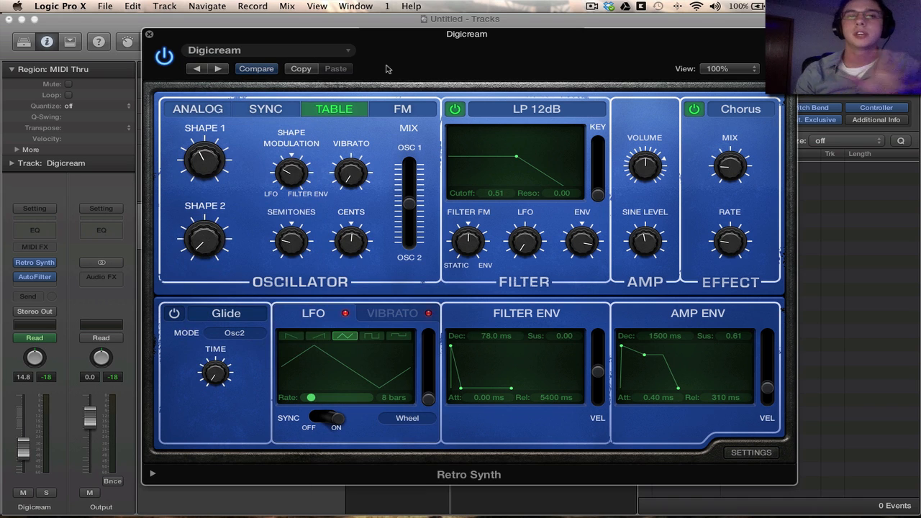
Compare the Digicream sound and controls across the FM, Analog, Sync and Table oscillator types, ending on Analog.
left_click(401, 109)
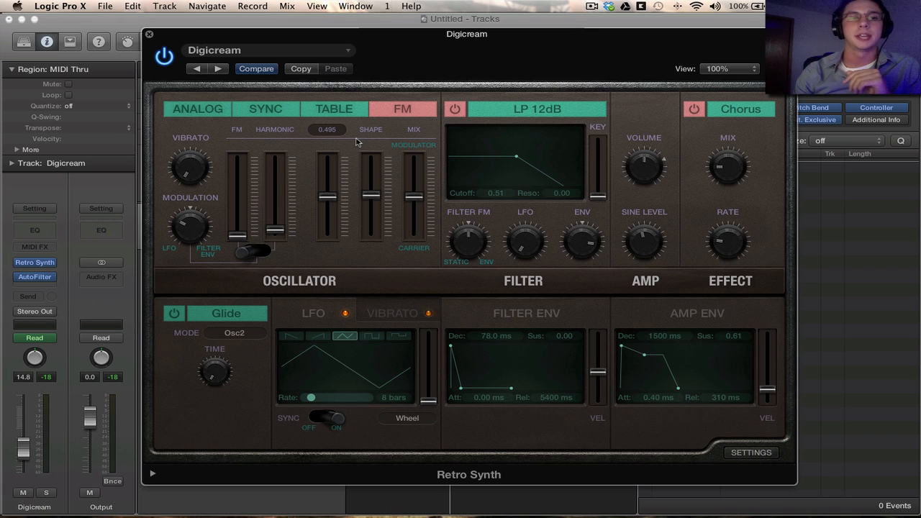
left_click(212, 112)
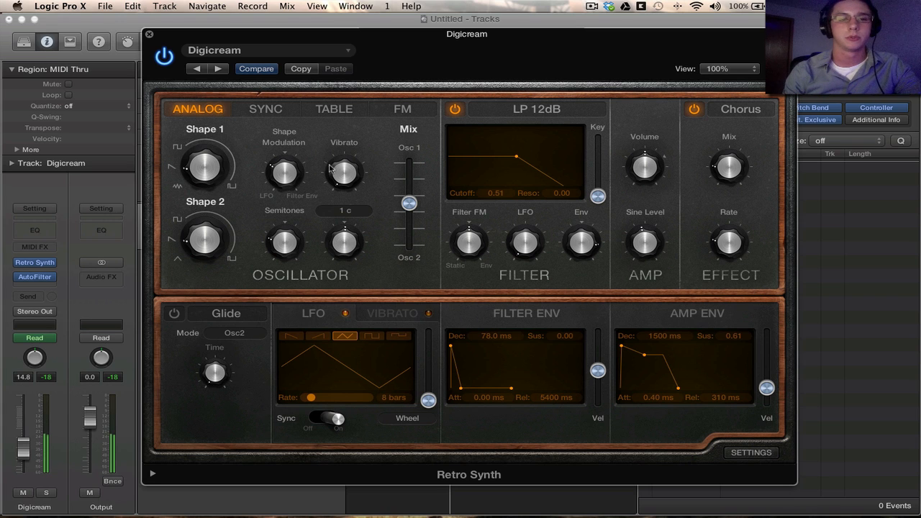
left_click(278, 112)
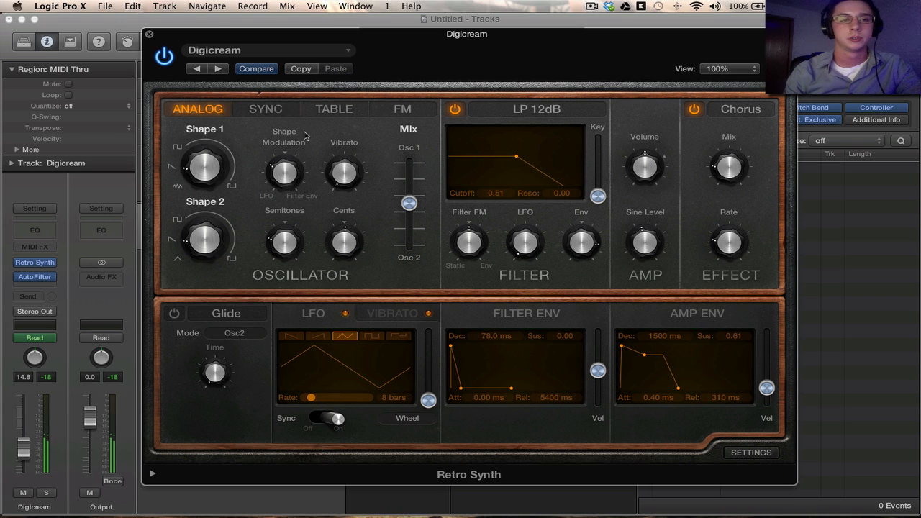
left_click(349, 113)
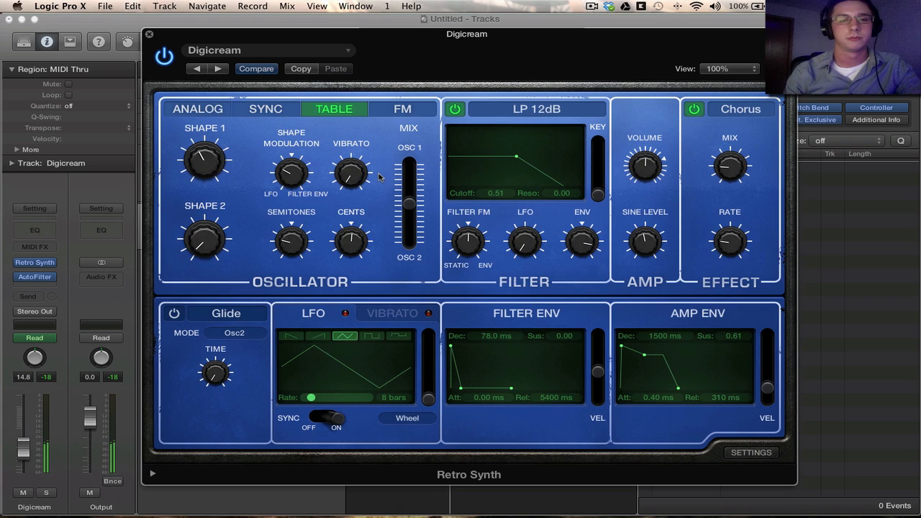
left_click(403, 112)
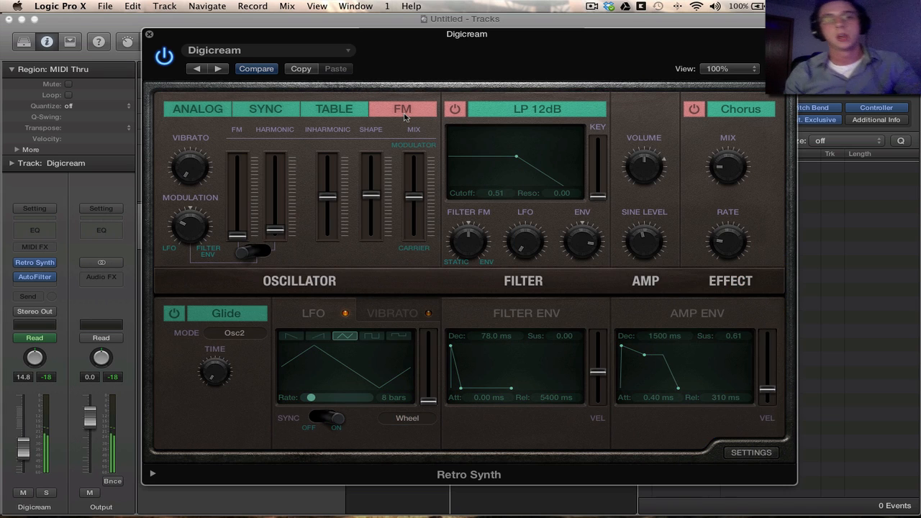
left_click(202, 115)
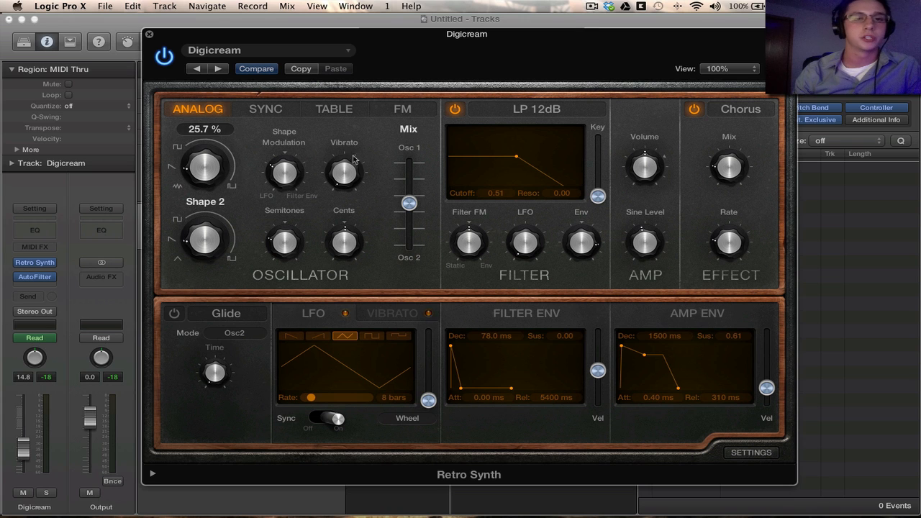
left_click(336, 109)
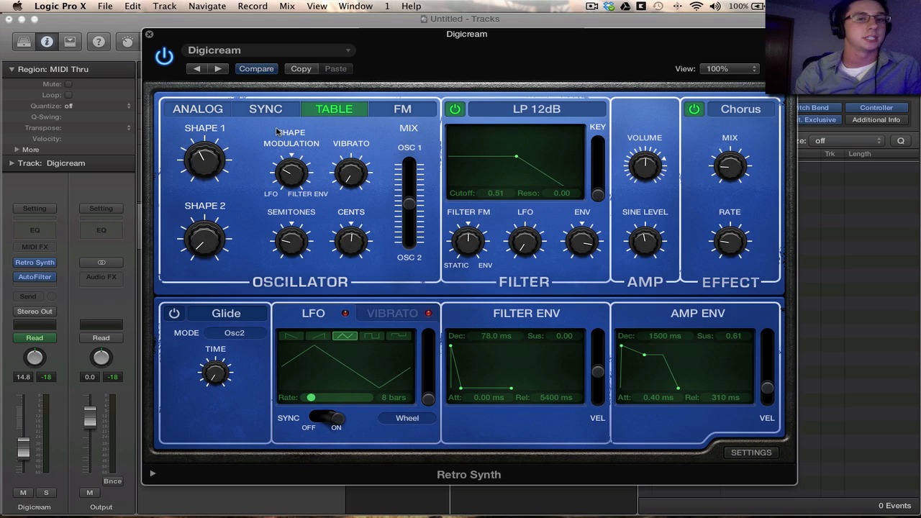
left_click(198, 108)
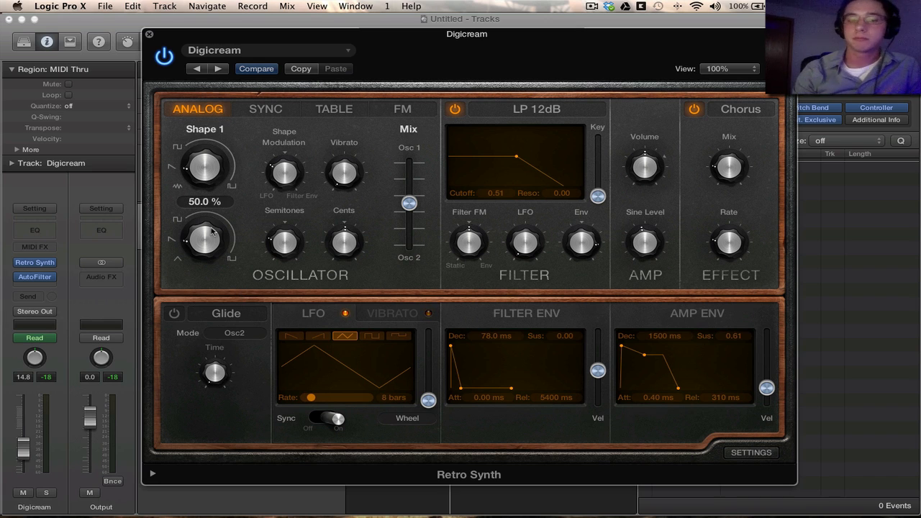
Shift the Analog oscillator mix toward Osc 2 and turn Shape Modulation up to about its centre position.
left_click_drag(408, 203, 419, 226)
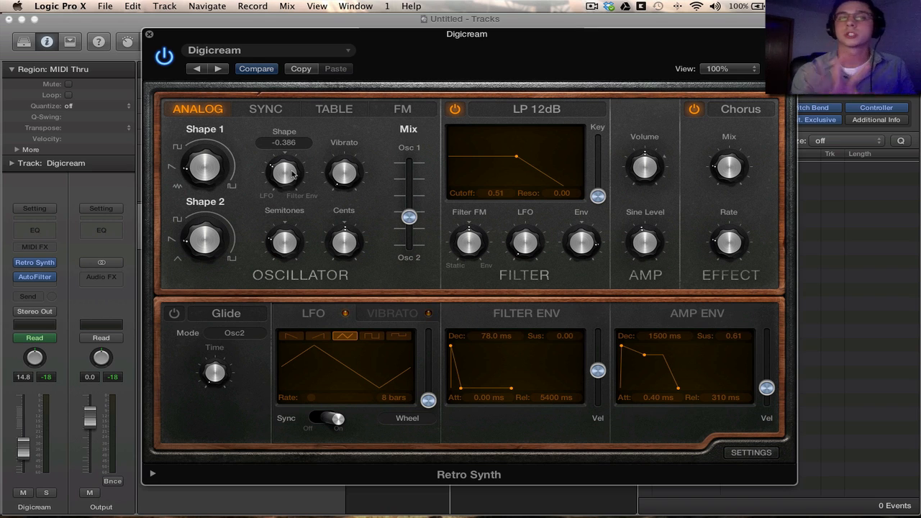
left_click_drag(293, 174, 315, 158)
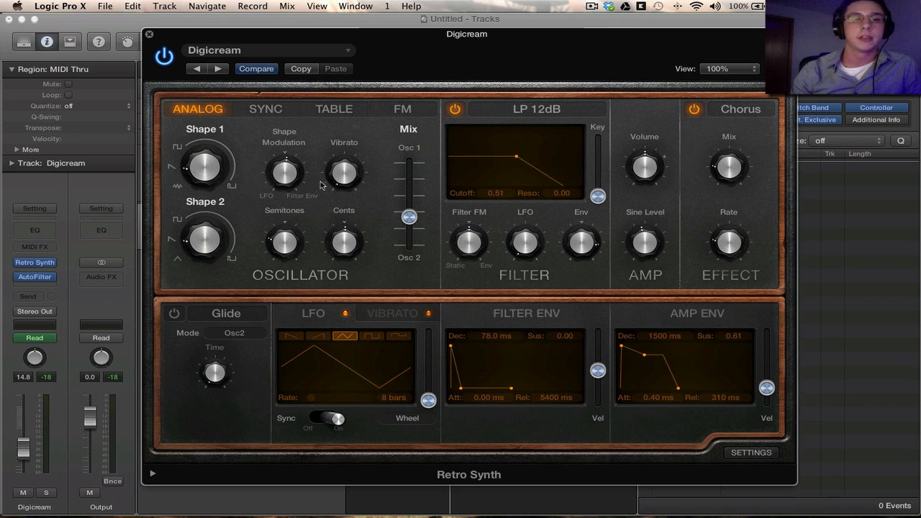
Show the Vibrato modulation settings and set the oscillator mix to 0.50.
mouse_move(344, 174)
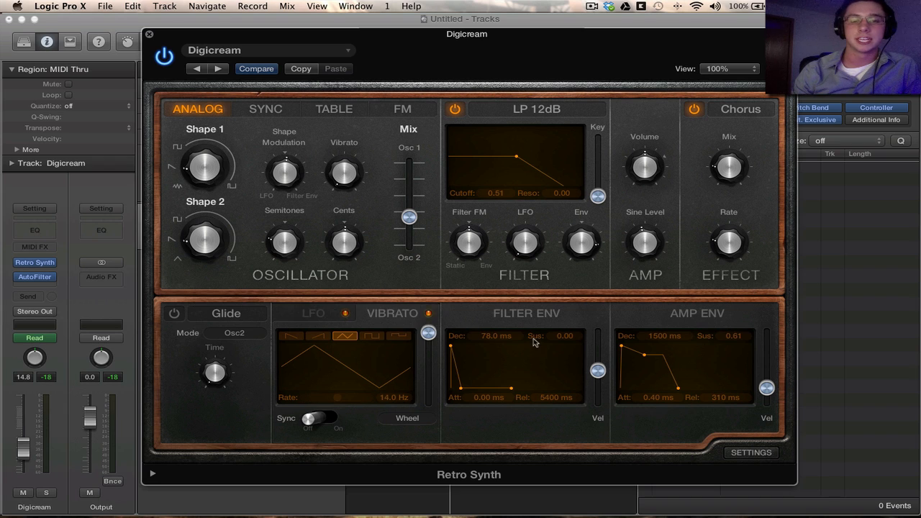
left_click(392, 314)
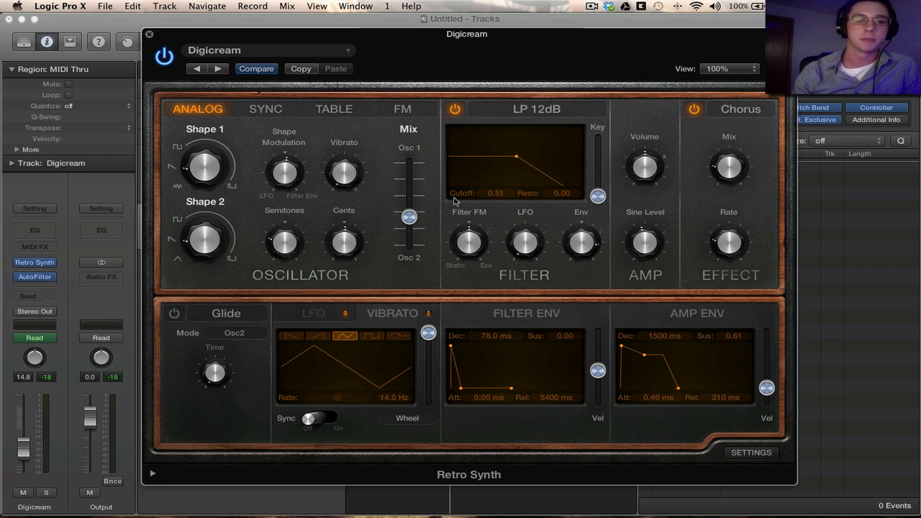
mouse_move(276, 243)
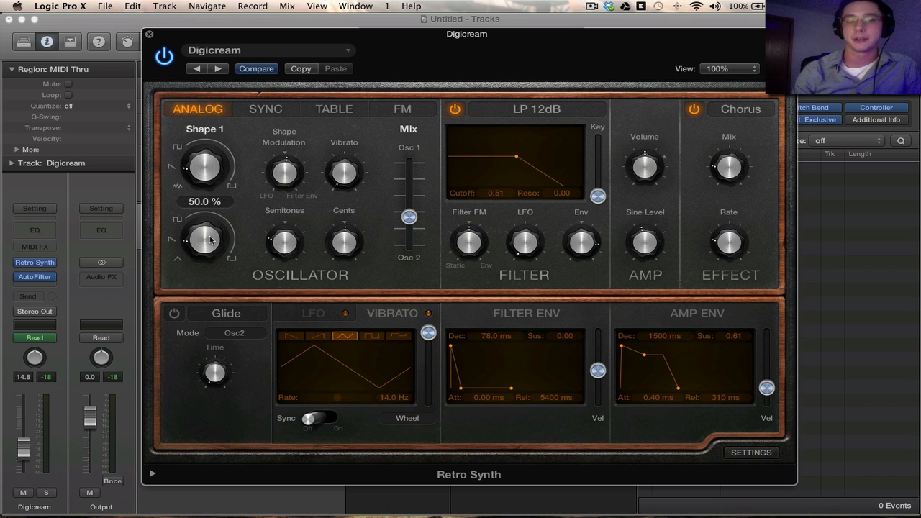
mouse_move(344, 244)
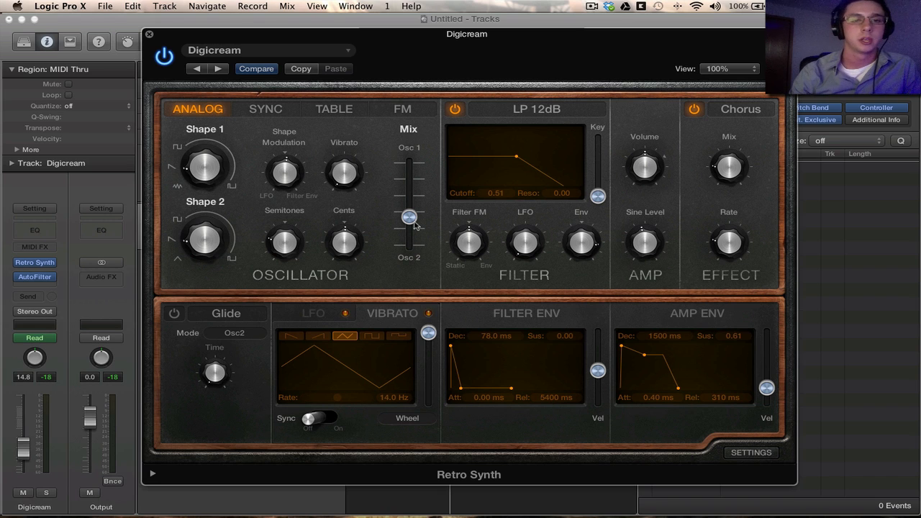
mouse_move(410, 223)
left_click_drag(410, 224, 409, 204)
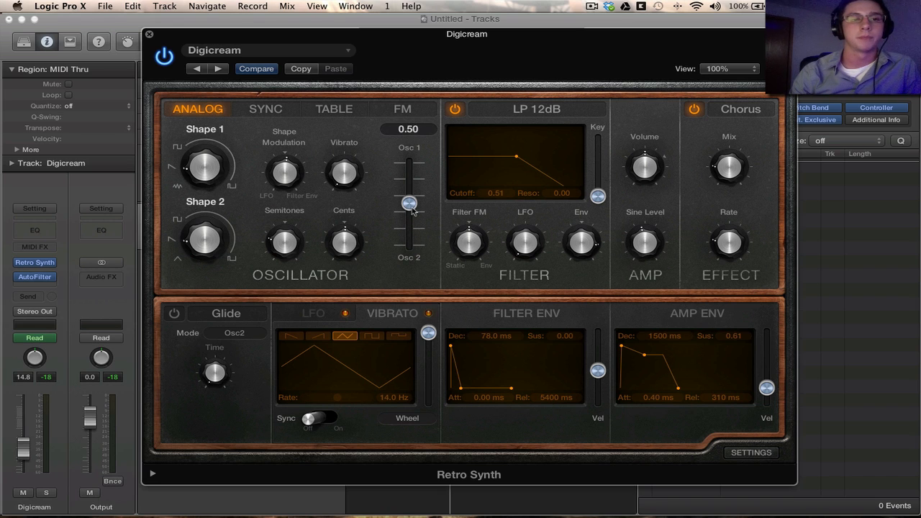
Switch the oscillator to Sync and turn Sync Modulation slightly toward LFO.
left_click(277, 109)
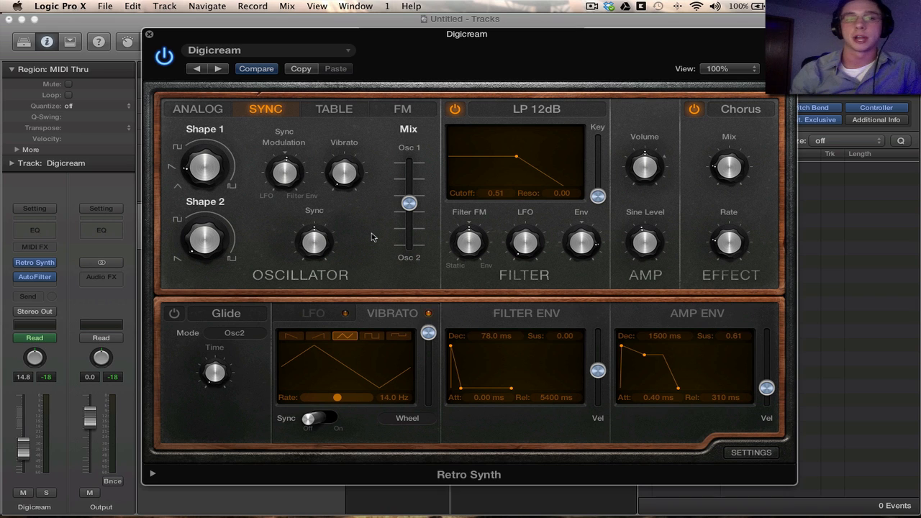
left_click_drag(285, 164, 282, 194)
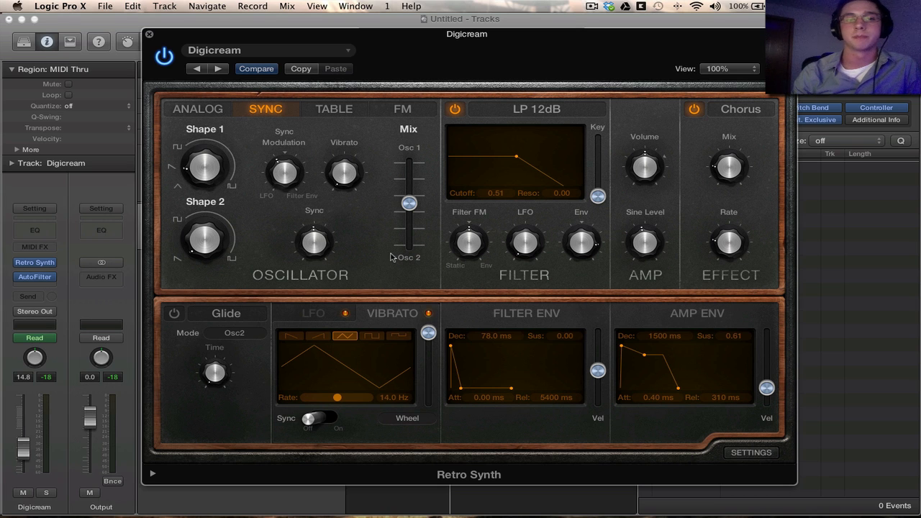
View the Table oscillator controls and switch the oscillator to FM.
left_click(336, 108)
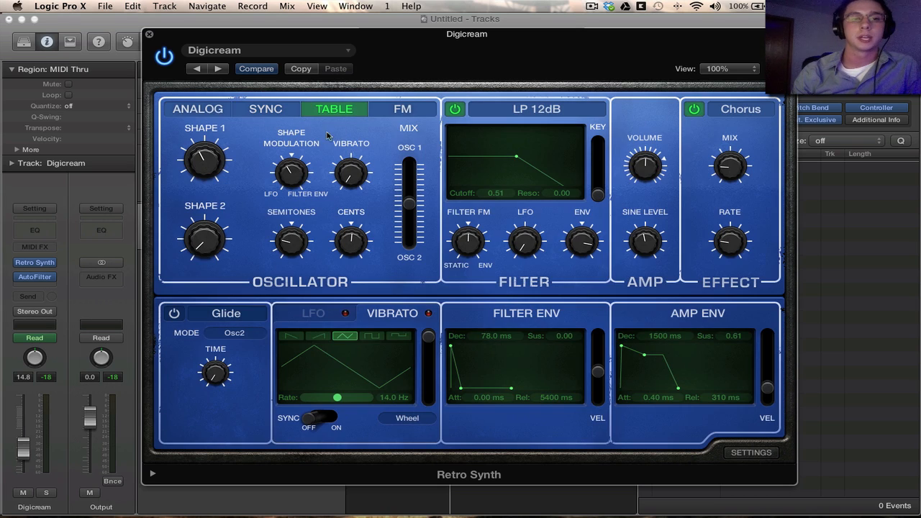
left_click(399, 110)
mouse_move(341, 182)
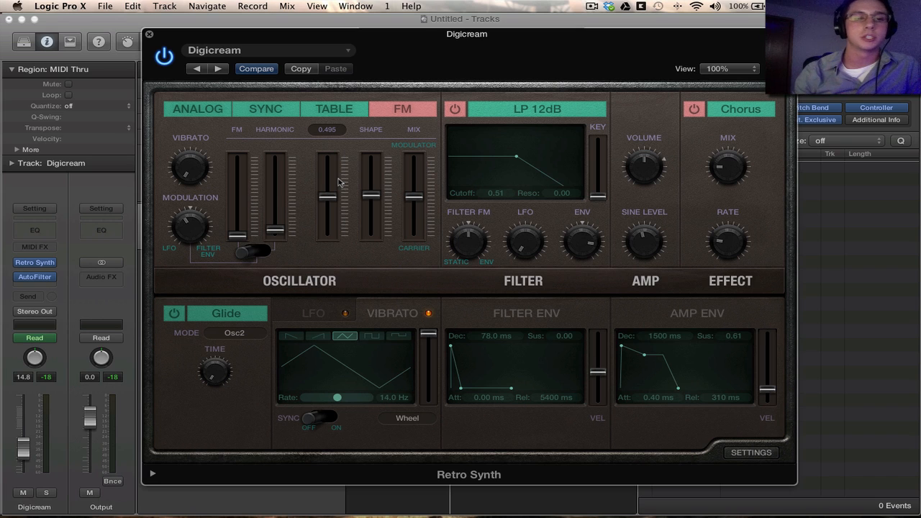
mouse_move(198, 227)
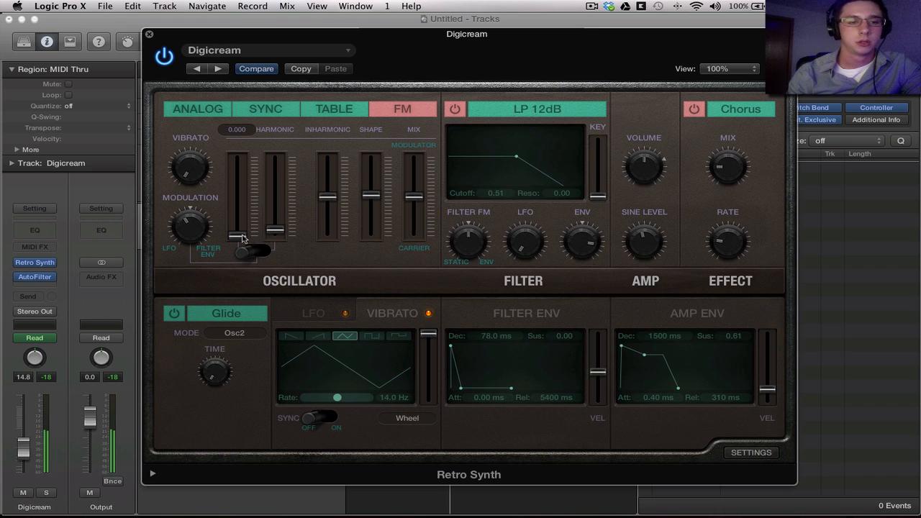
Raise the FM and Harmonic sliders, turn Modulation toward LFO with its target switch centred, and shift Mix toward Carrier.
left_click_drag(240, 235, 254, 178)
mouse_move(280, 227)
left_mouse_down()
mouse_move(280, 171)
mouse_move(240, 216)
mouse_move(240, 199)
mouse_move(271, 182)
mouse_move(279, 229)
mouse_move(278, 205)
mouse_move(276, 222)
left_mouse_up()
left_click_drag(240, 192, 248, 223)
left_click_drag(193, 231, 208, 253)
left_click_drag(277, 221, 275, 209)
left_click_drag(413, 198, 414, 216)
left_click_drag(243, 224, 240, 224)
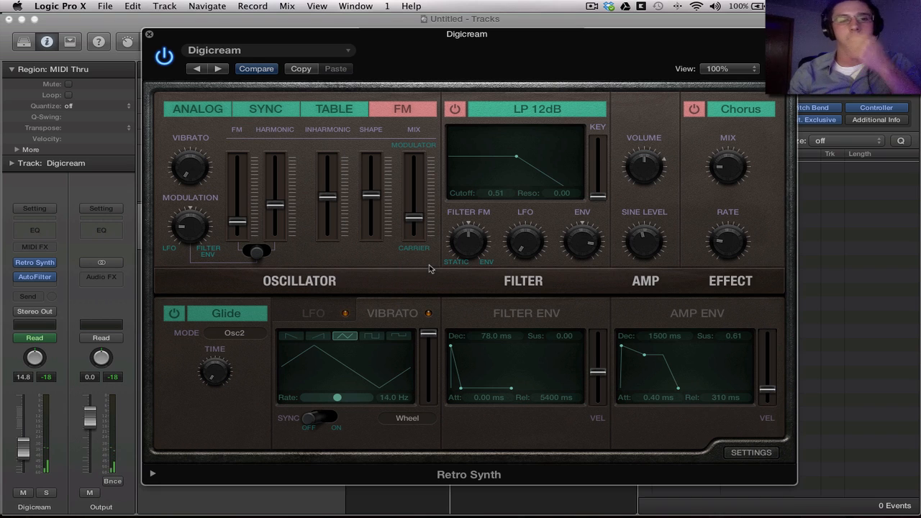
Set the filter's LFO amount to 0.92.
left_click(279, 131)
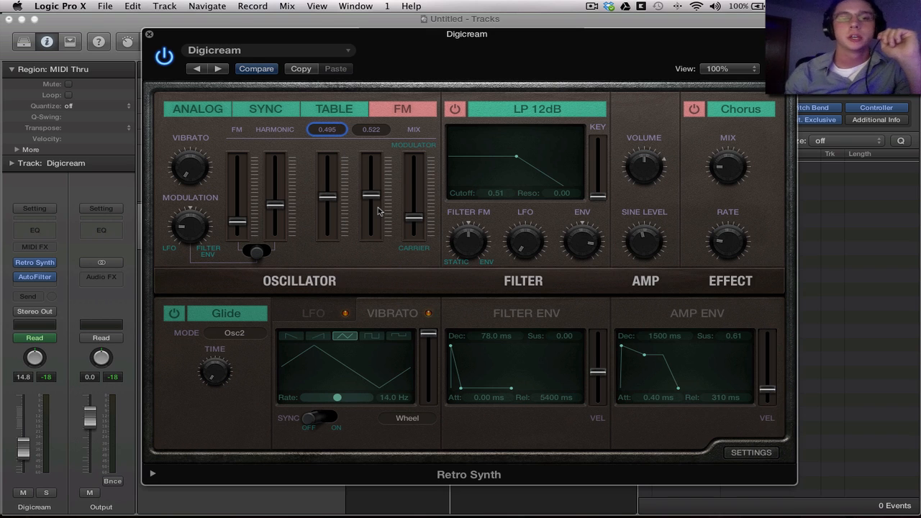
left_click(546, 257)
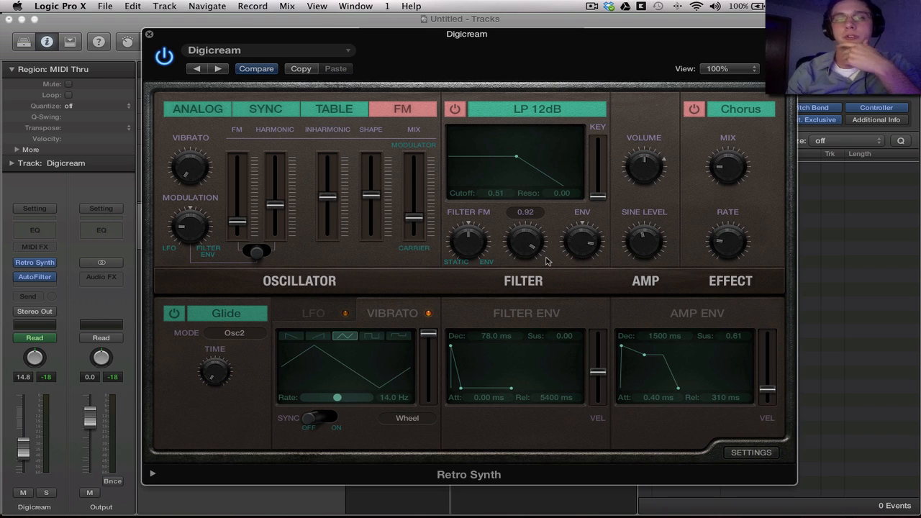
Use Compare to recall the preset's saved settings and change the filter type to HP 12dB.
left_click(256, 68)
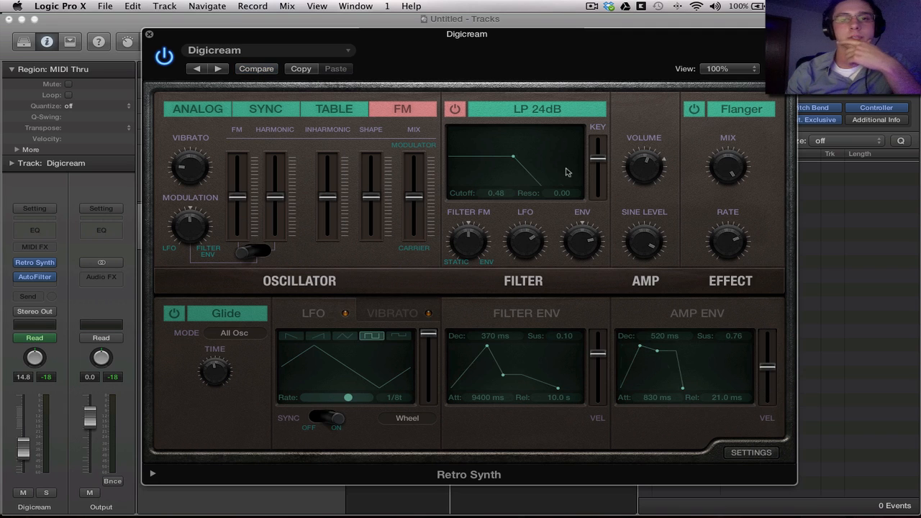
left_click(539, 111)
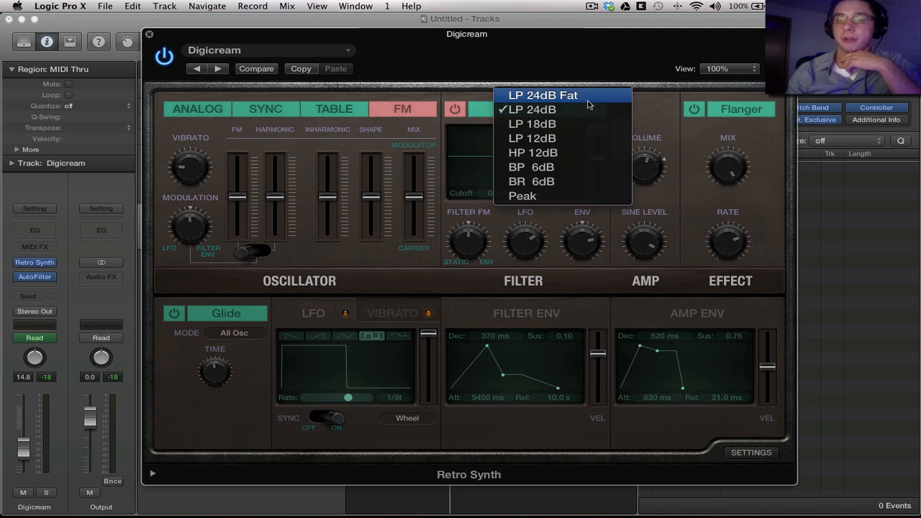
left_click(582, 156)
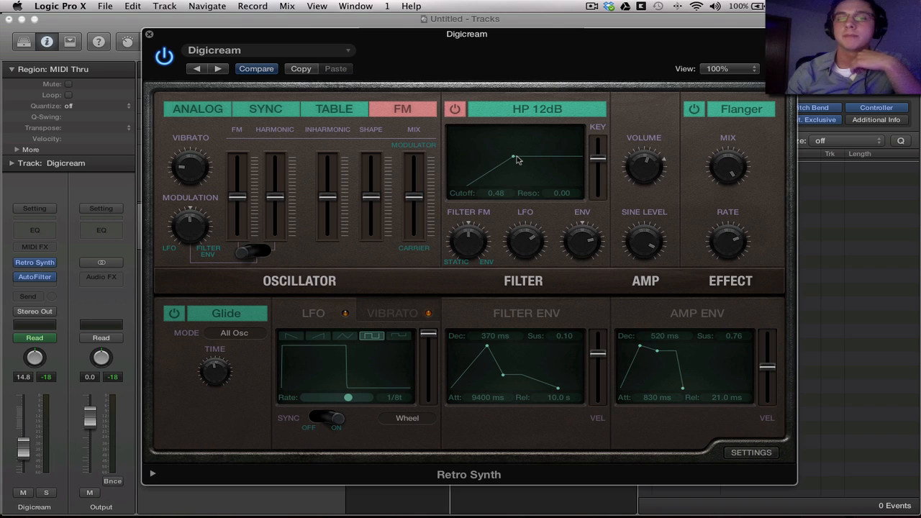
Set the filter's cutoff to 0.28 and resonance to 0.64, and lower its Key tracking slightly.
left_click_drag(516, 159, 493, 137)
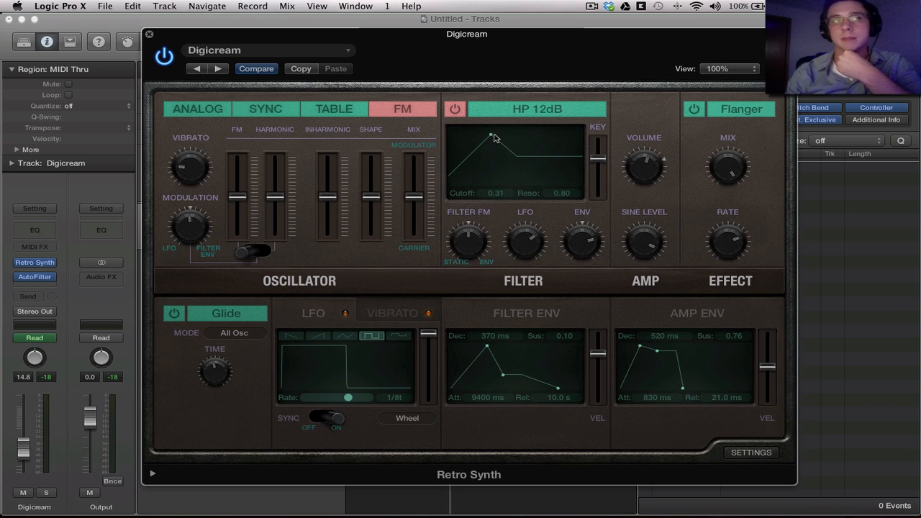
mouse_move(494, 138)
left_mouse_down()
mouse_move(536, 172)
mouse_move(519, 144)
mouse_move(532, 146)
mouse_move(487, 139)
left_mouse_up()
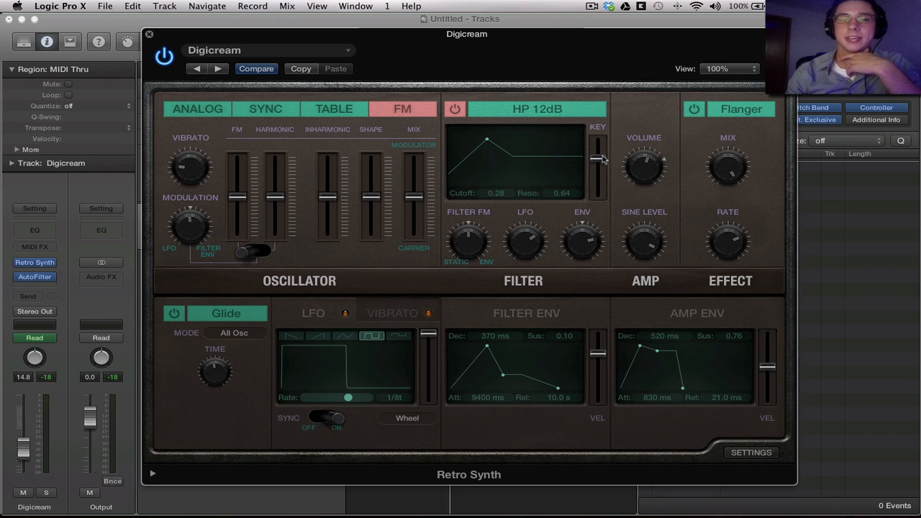
left_click_drag(600, 157, 601, 164)
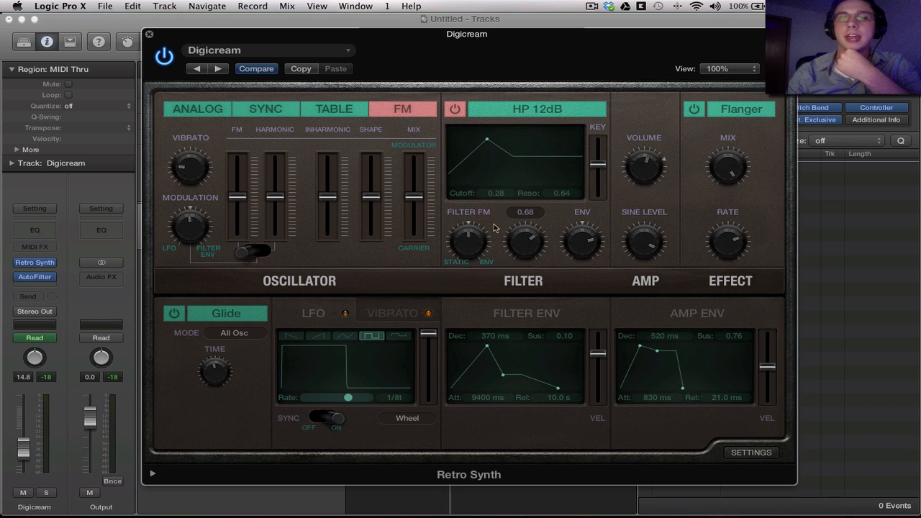
left_click_drag(466, 241, 469, 216)
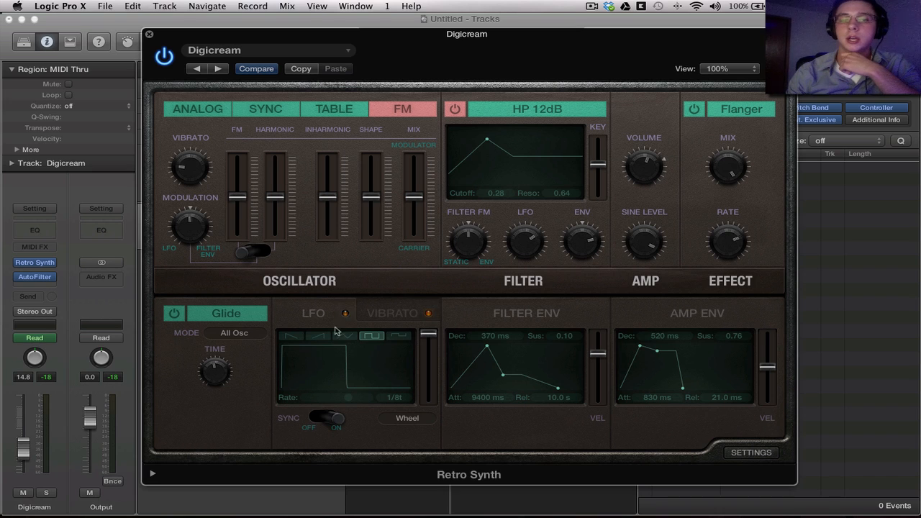
Lower the amp's Sine Level.
mouse_move(589, 249)
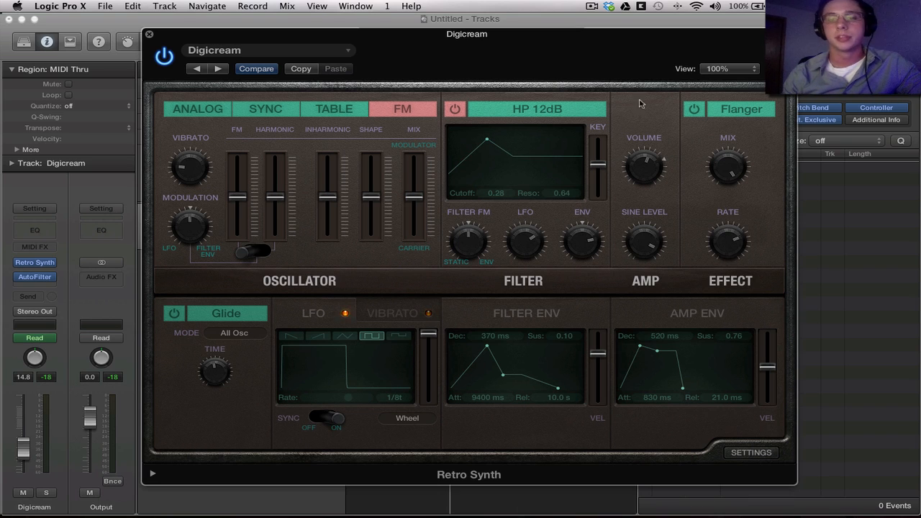
mouse_move(644, 174)
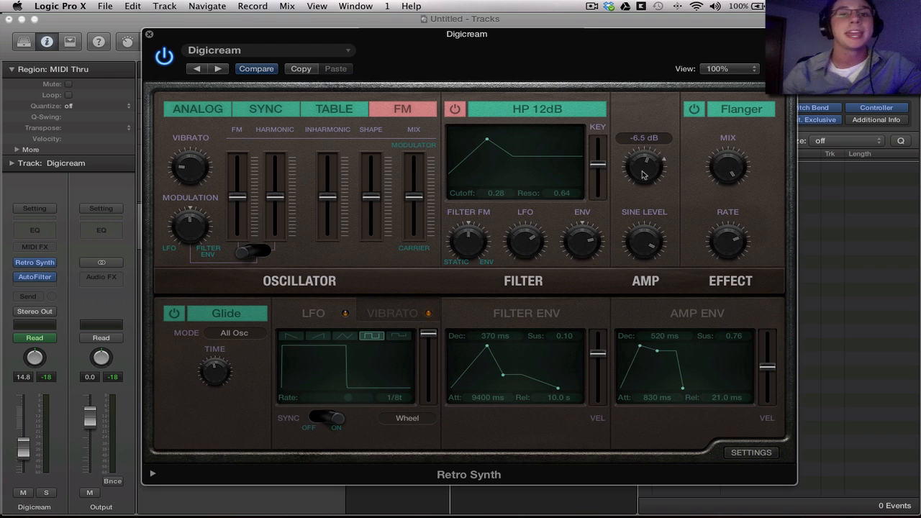
mouse_move(646, 261)
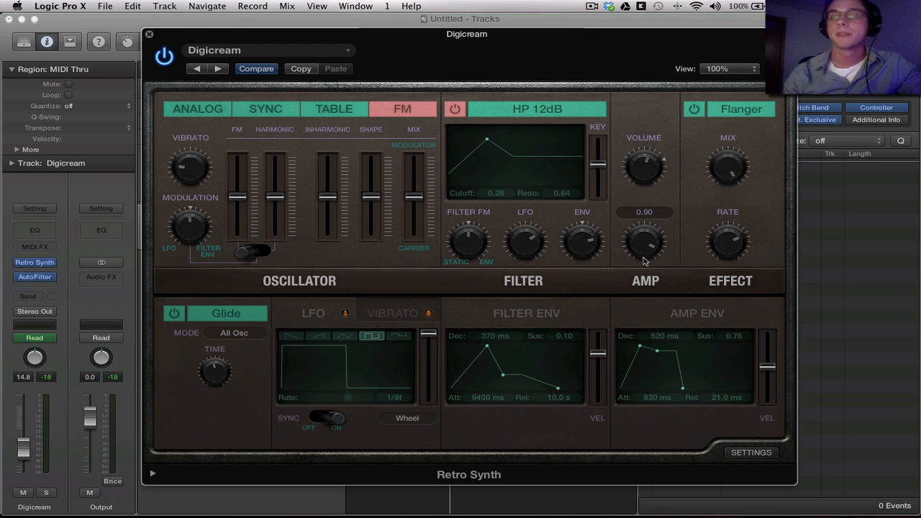
left_click_drag(646, 261, 653, 331)
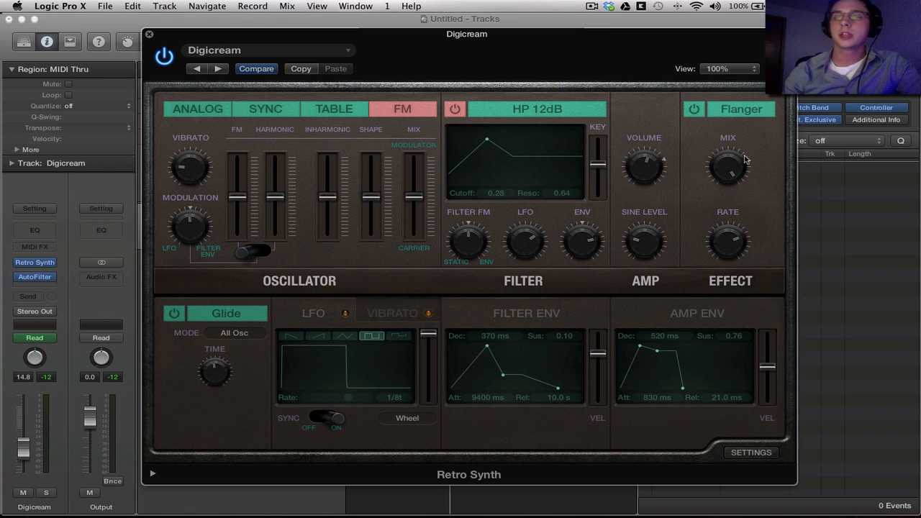
Keep Flanger as the effect type, set its Mix to 0.67 and lower its Rate.
left_click(748, 113)
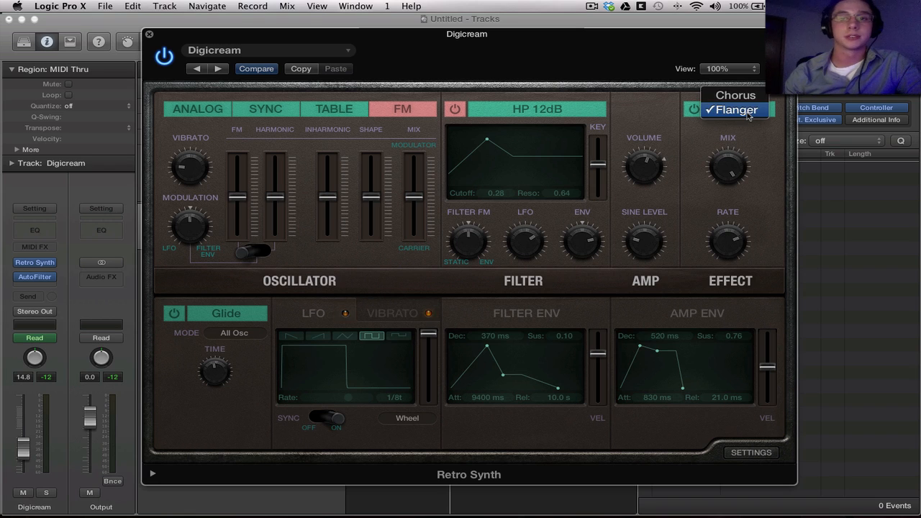
left_click(748, 111)
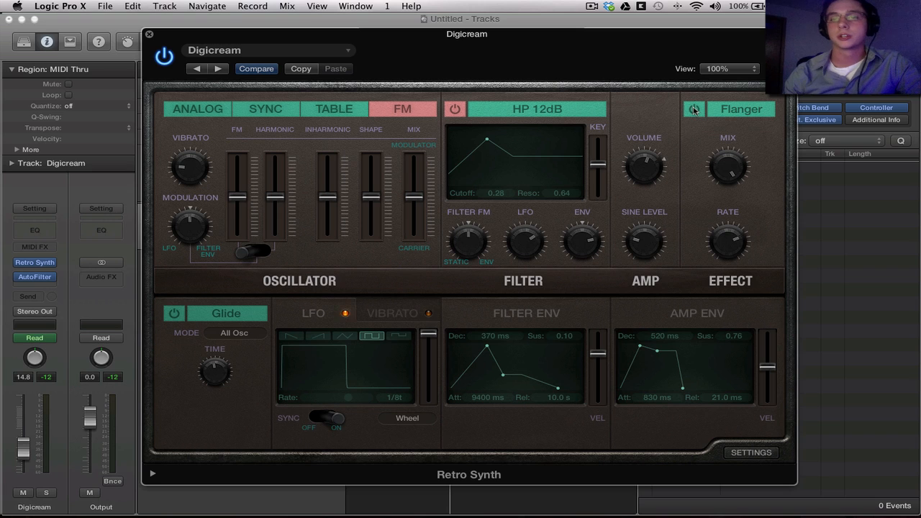
left_click_drag(738, 183, 714, 167)
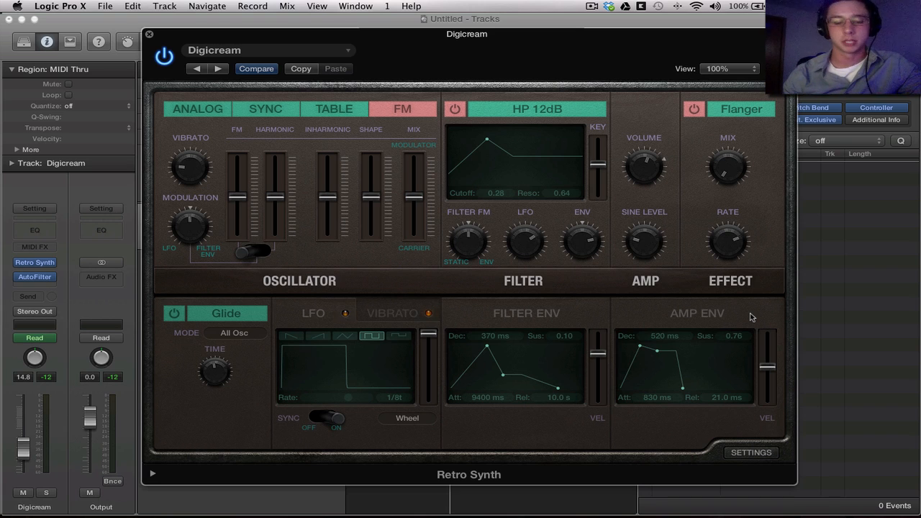
left_click_drag(727, 167, 720, 88)
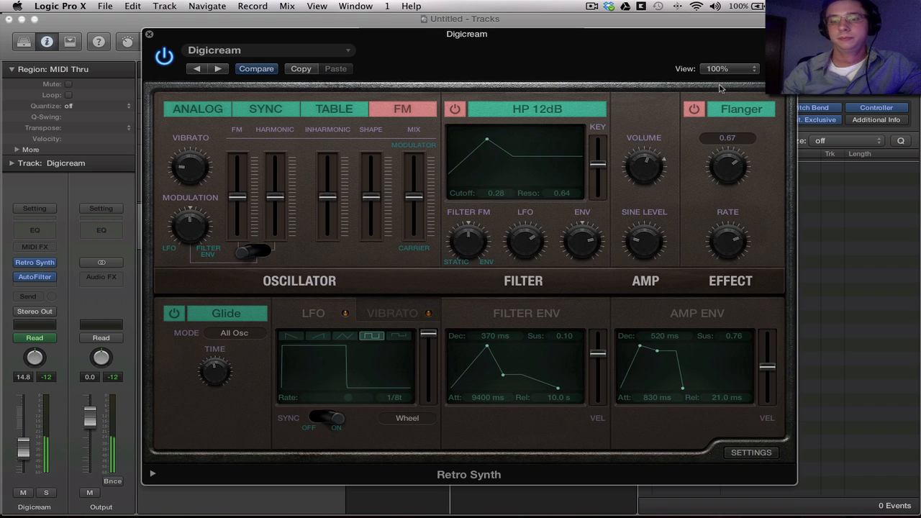
mouse_move(724, 238)
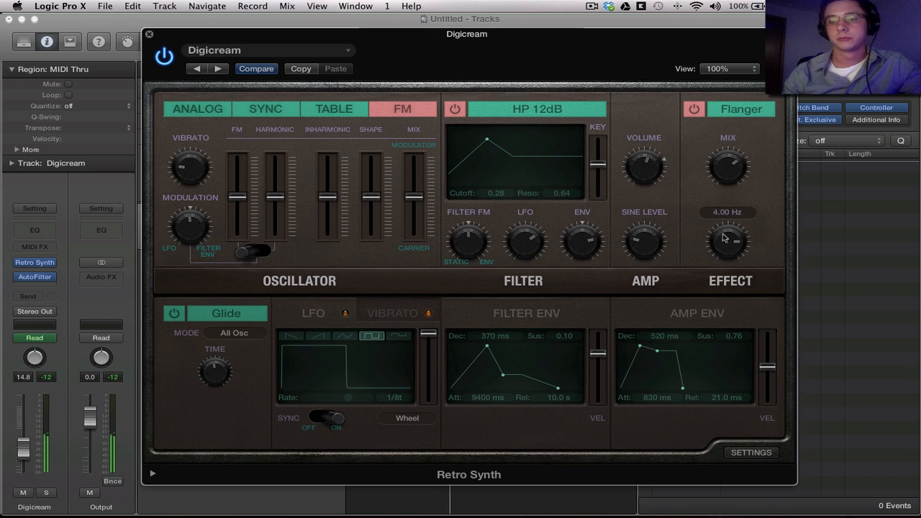
left_click_drag(724, 237, 731, 263)
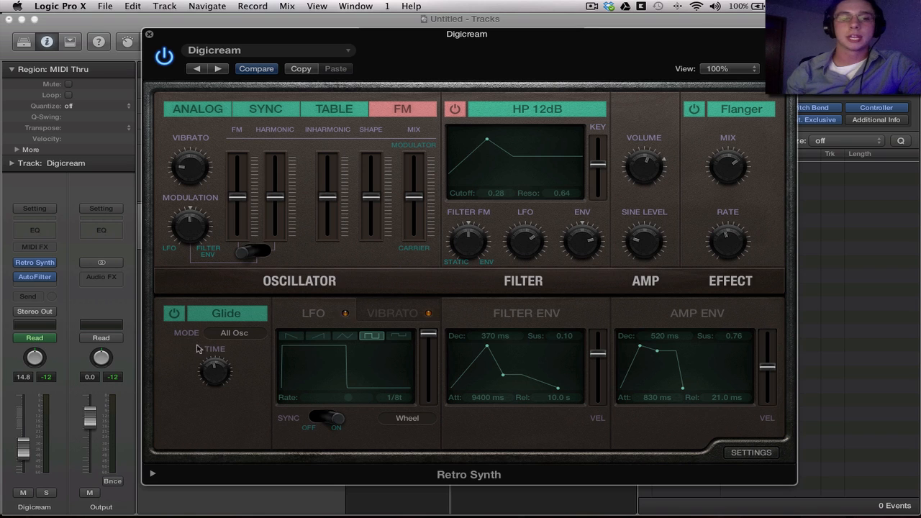
Examine the Glide and Vibrato settings, and return to the LFO display.
mouse_move(207, 361)
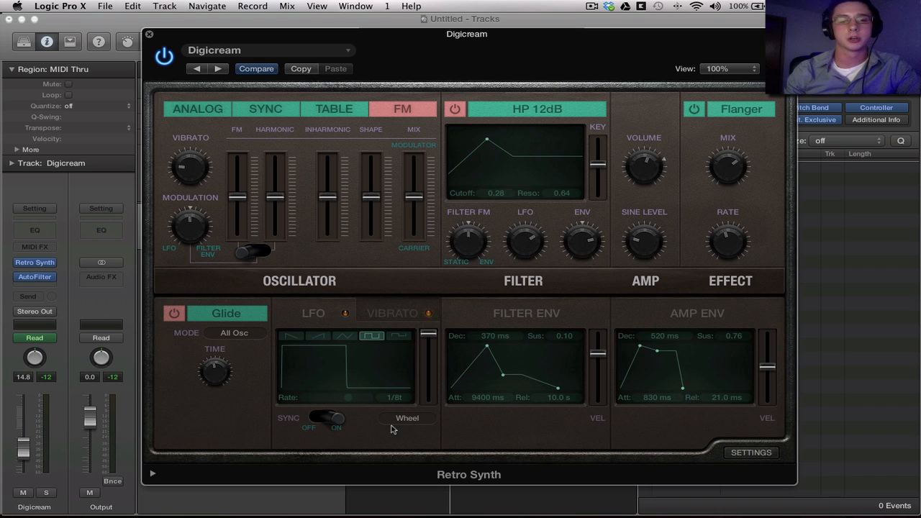
left_click(400, 317)
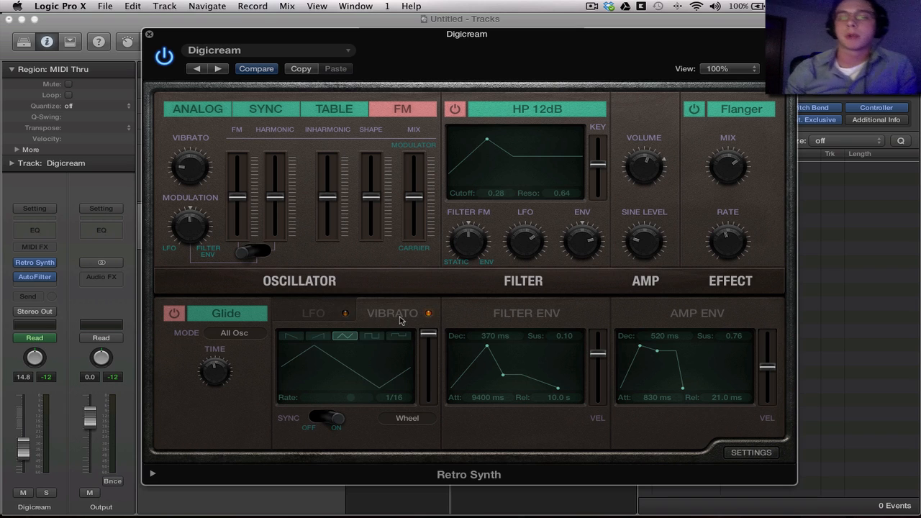
left_click(319, 310)
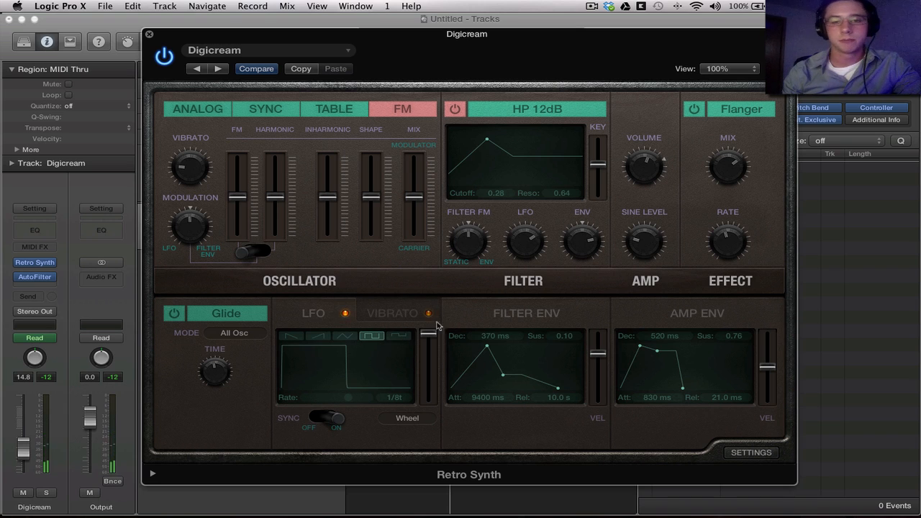
Raise the filter's LFO amount to about 0.76 and switch the oscillator to Sync.
mouse_move(527, 231)
left_mouse_down()
mouse_move(521, 205)
mouse_move(528, 225)
left_mouse_up()
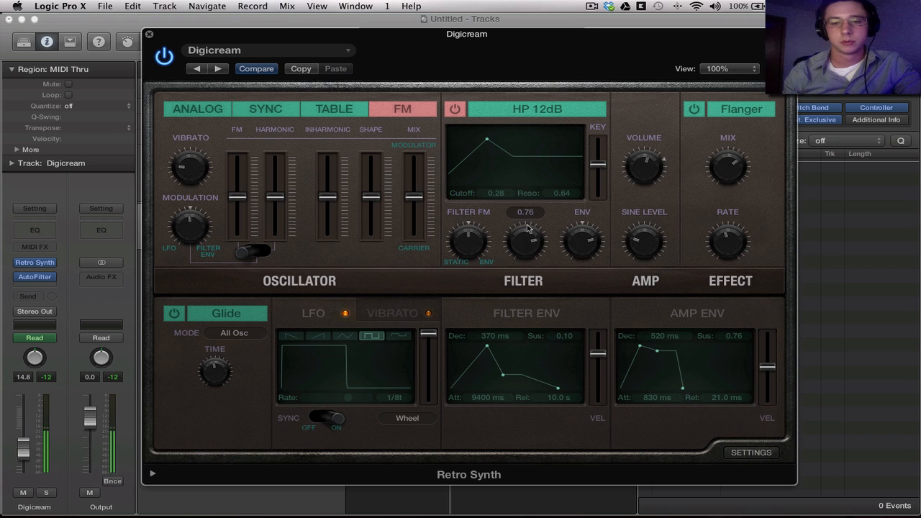
left_click(253, 106)
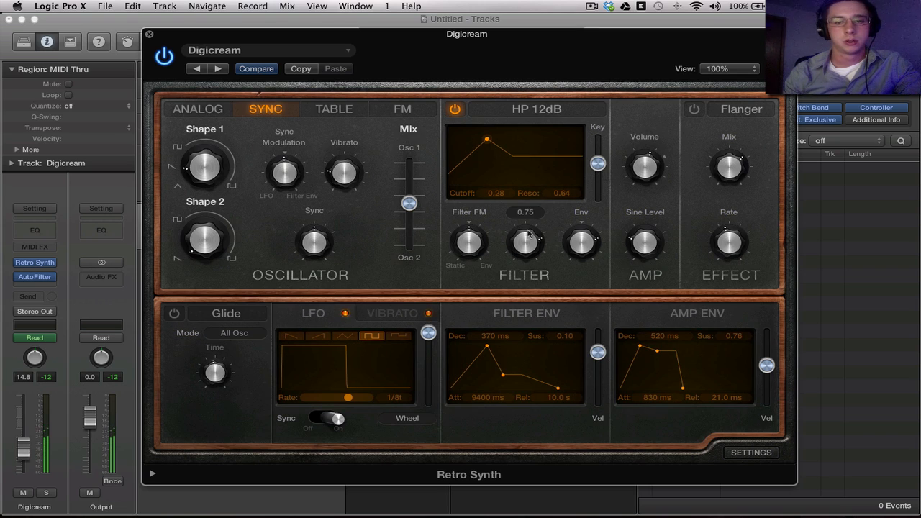
Shorten the amp envelope's attack to 4.90 ms and set the filter's LFO amount to 0.77.
left_click_drag(639, 346, 624, 347)
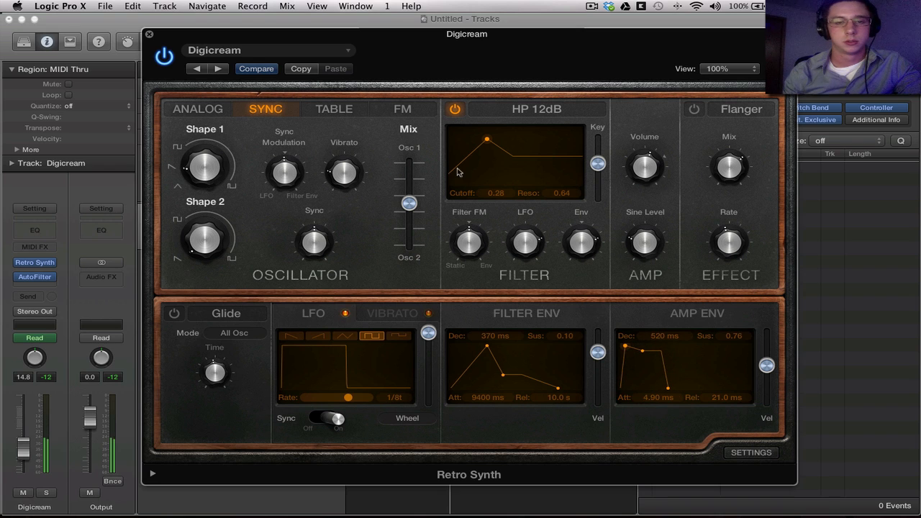
mouse_move(526, 246)
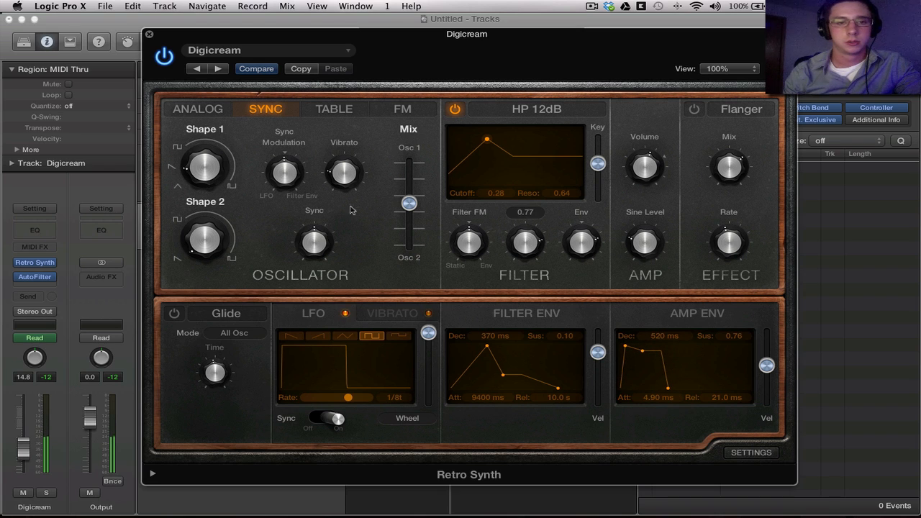
mouse_move(290, 175)
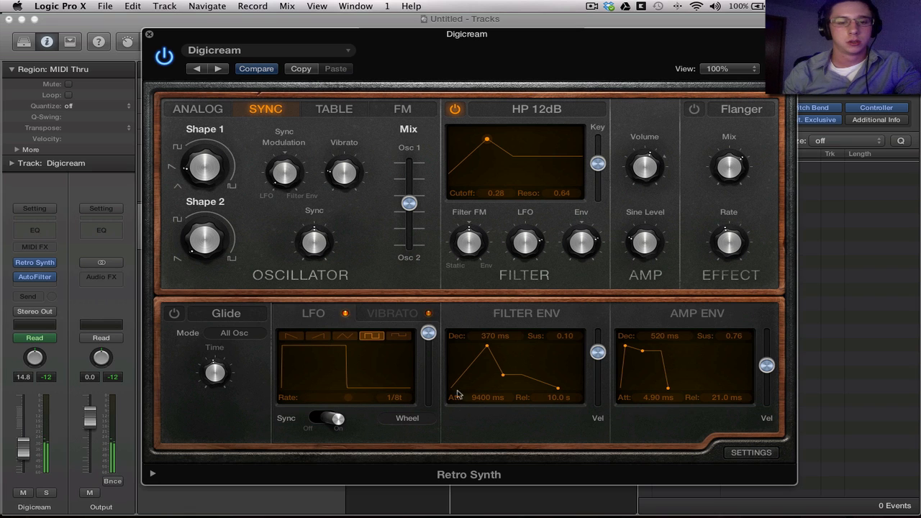
Lower the LFO's intensity to 0.64 and audition its waveforms, finishing on the half-height square wave.
left_click_drag(428, 333, 428, 357)
left_click(345, 337)
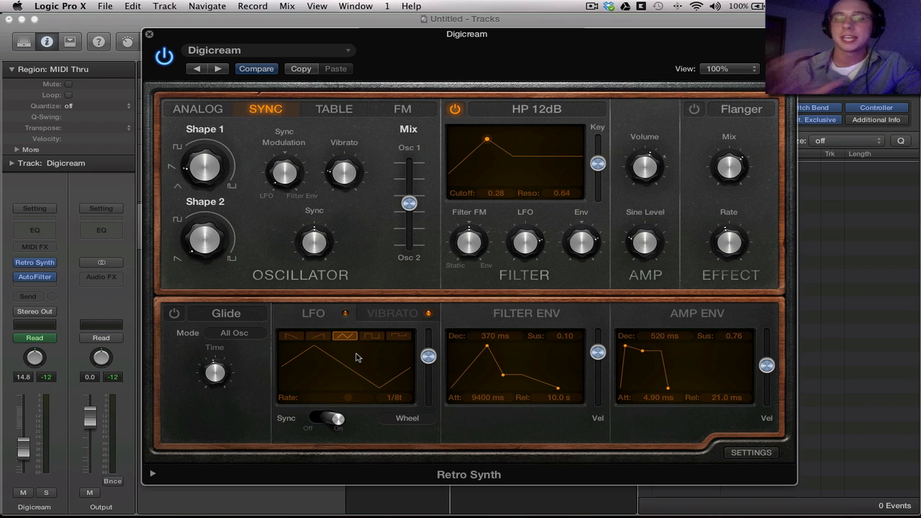
left_click(297, 338)
left_click(320, 338)
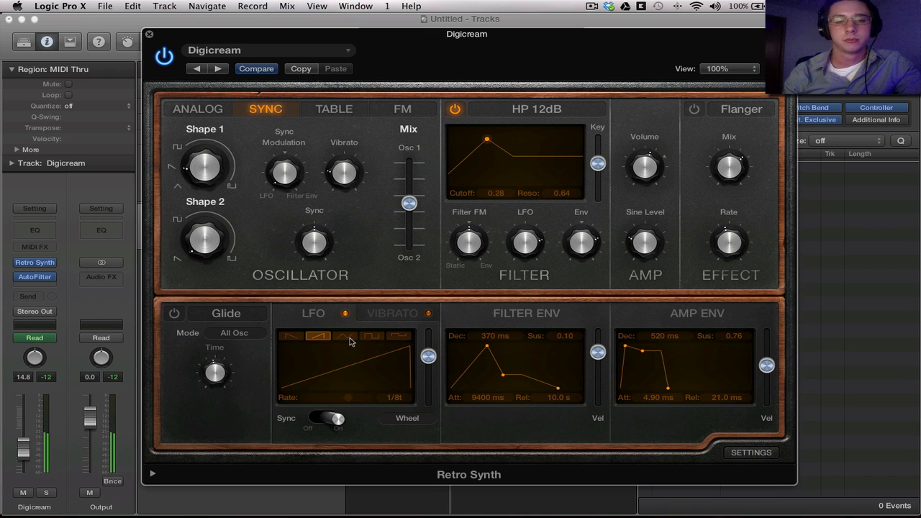
left_click(351, 338)
left_click(379, 338)
left_click(396, 339)
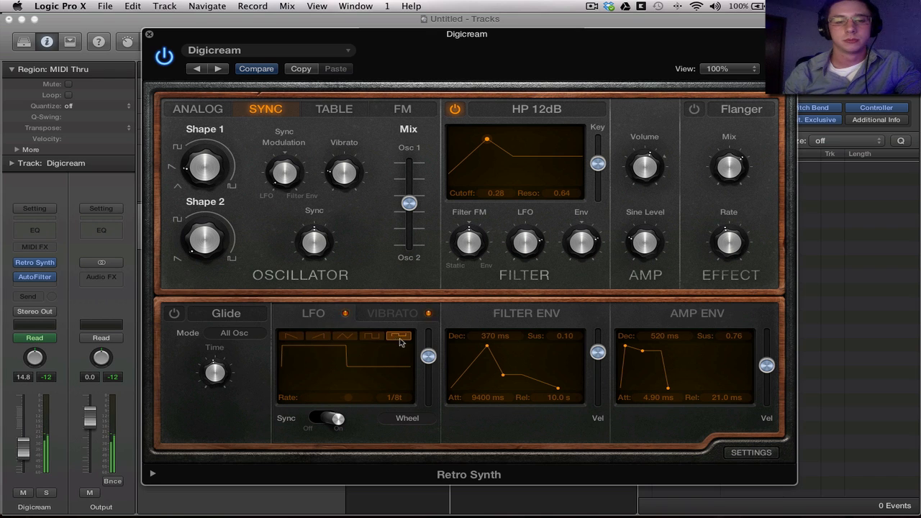
Raise the LFO's intensity to 0.83 and try out its Sync switch and Rate slider, leaving Sync on.
mouse_move(429, 357)
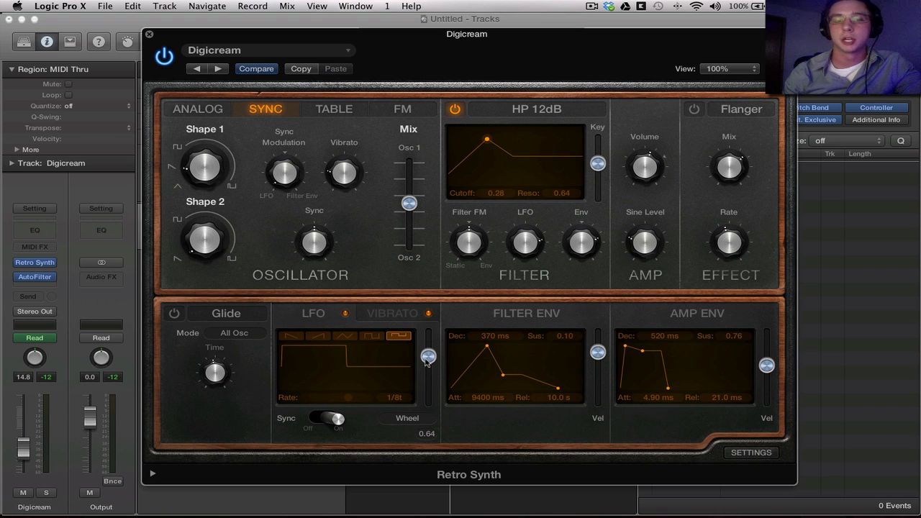
mouse_move(429, 358)
left_mouse_down()
mouse_move(430, 402)
mouse_move(432, 334)
mouse_move(439, 408)
mouse_move(435, 331)
mouse_move(435, 343)
left_mouse_up()
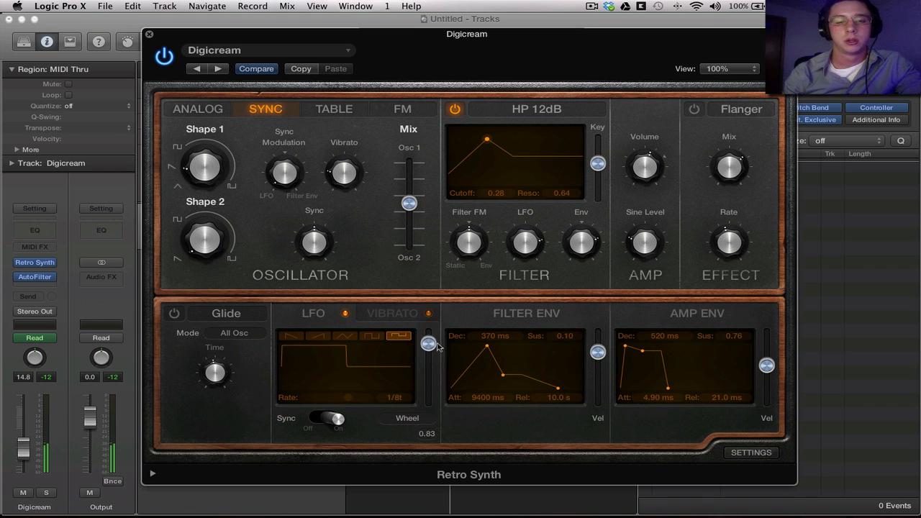
left_click(328, 419)
left_click(328, 420)
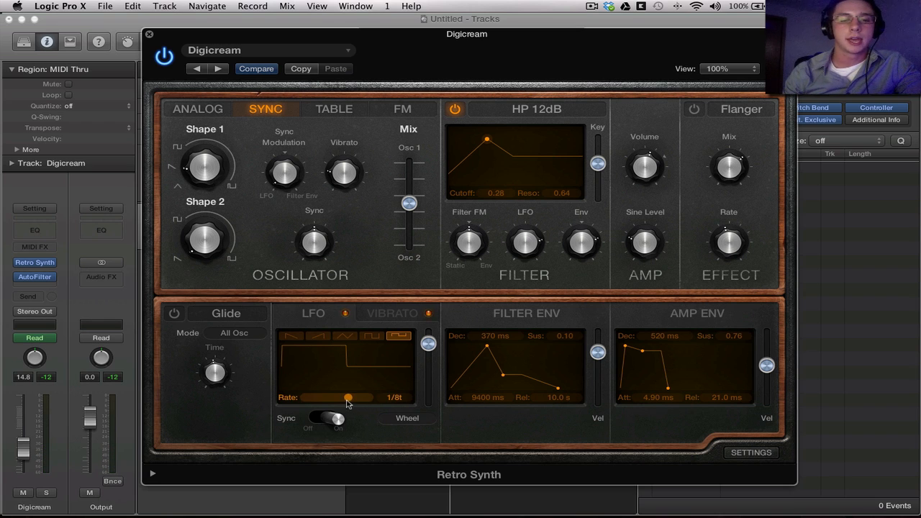
mouse_move(347, 401)
left_mouse_down()
mouse_move(329, 401)
mouse_move(361, 408)
mouse_move(344, 402)
left_mouse_up()
Show the Vibrato settings and set the amp envelope's attack to 930 ms and release to 2100 ms.
left_click(383, 315)
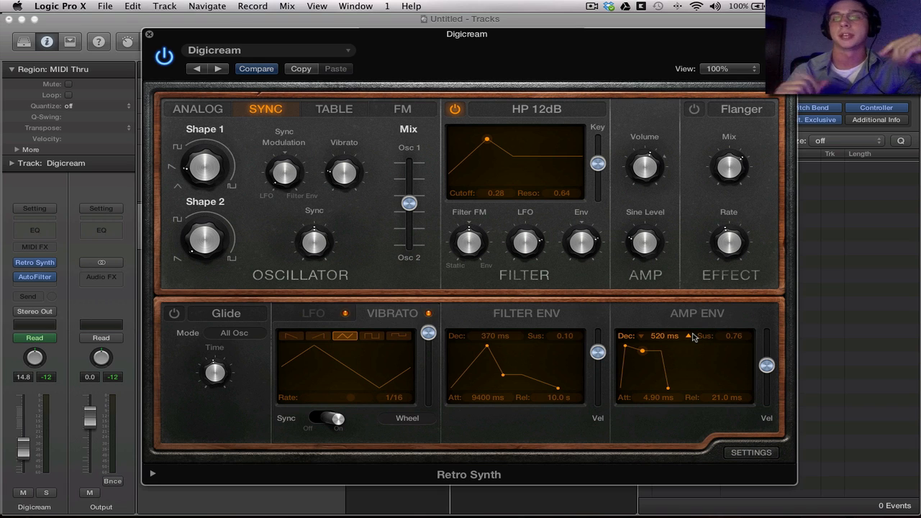
left_click_drag(625, 347, 645, 355)
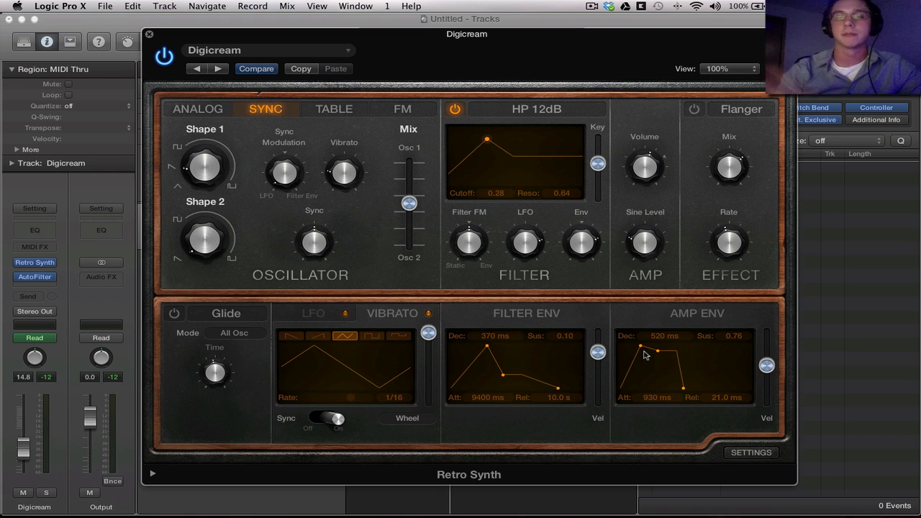
left_click_drag(683, 388, 702, 389)
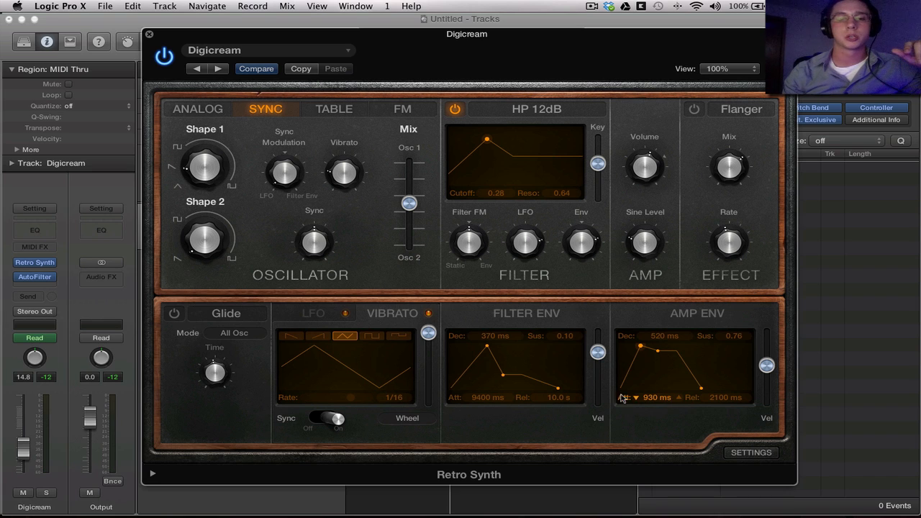
Shape the filter envelope with 310 ms attack, 3300 ms decay, 0.22 sustain and 3100 ms release.
left_click_drag(487, 351, 466, 347)
left_click_drag(536, 391, 495, 372)
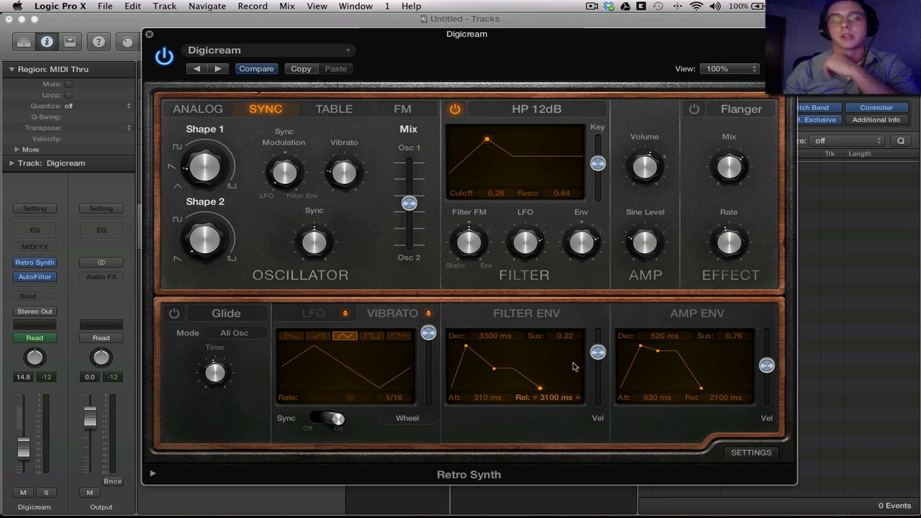
mouse_move(593, 360)
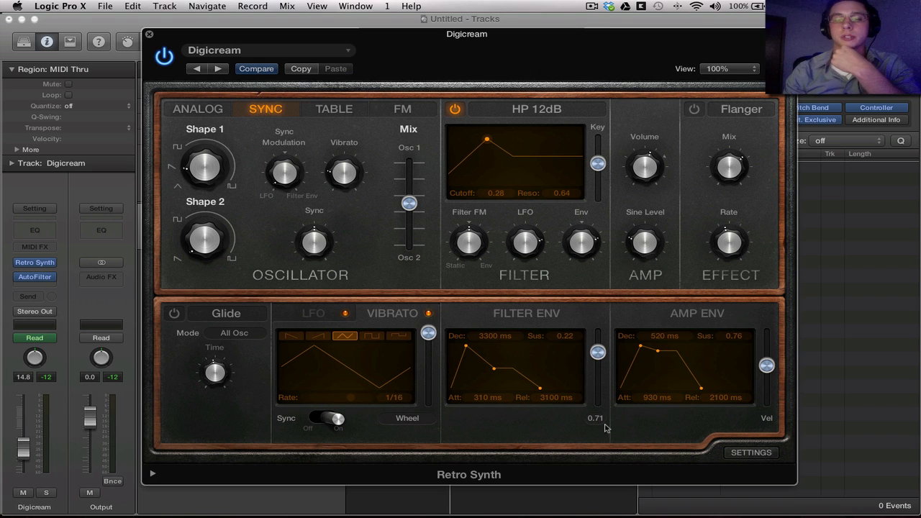